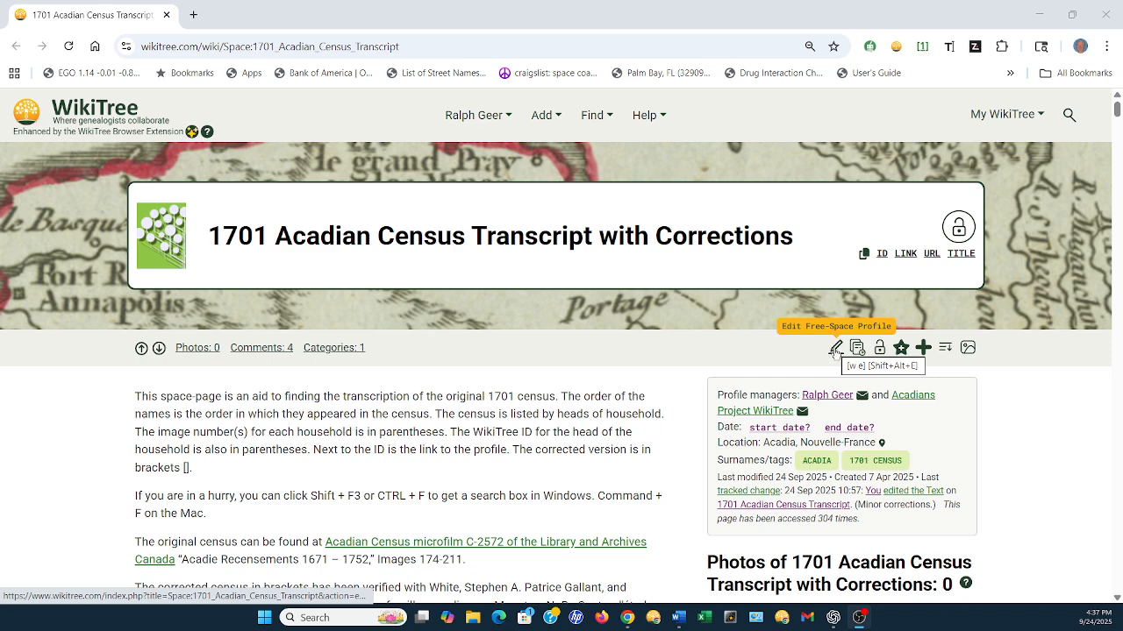
Open the 1701 Acadian Census Transcript page for editing and search it for "Dup"
left_click(834, 348)
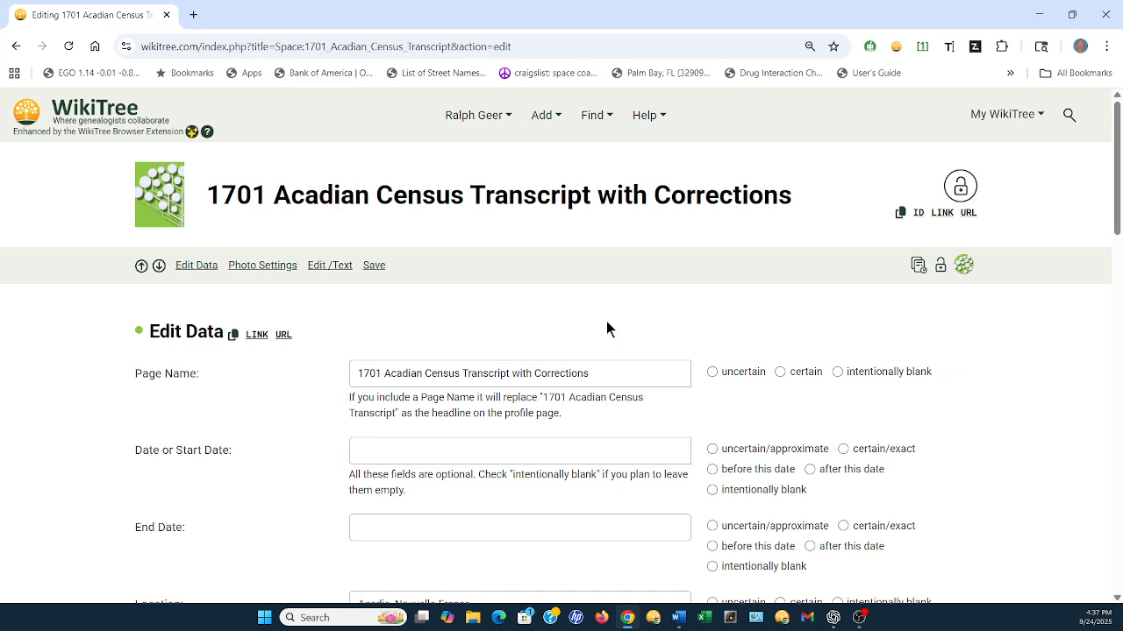
key("ctrl+f")
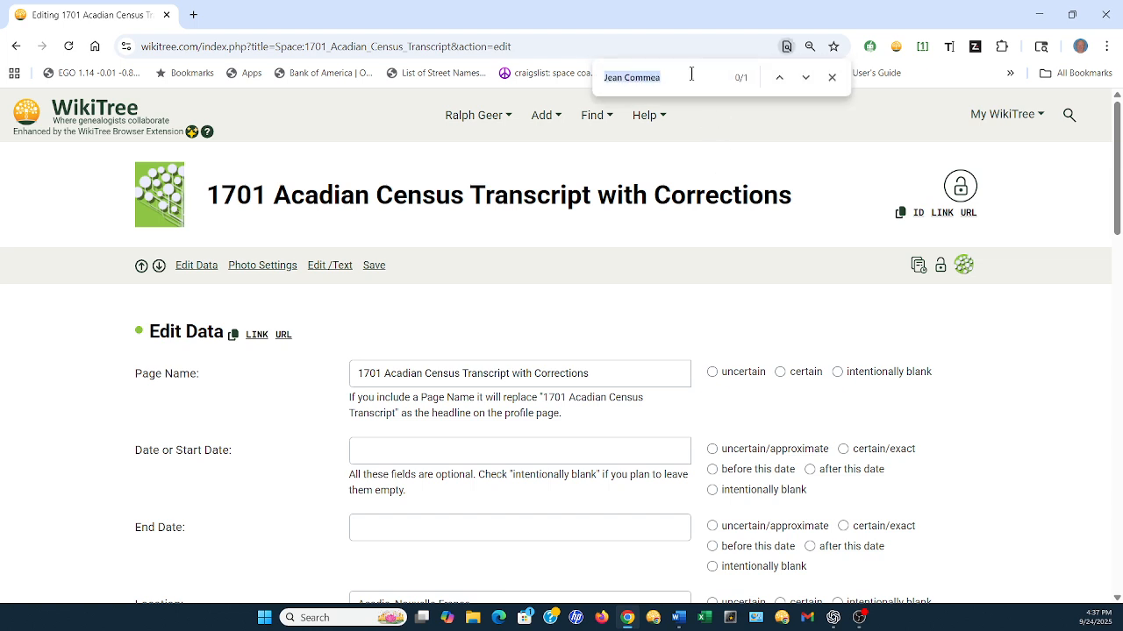
left_click_drag(669, 80, 601, 76)
type("Dep")
key("BackSpace")
key("BackSpace")
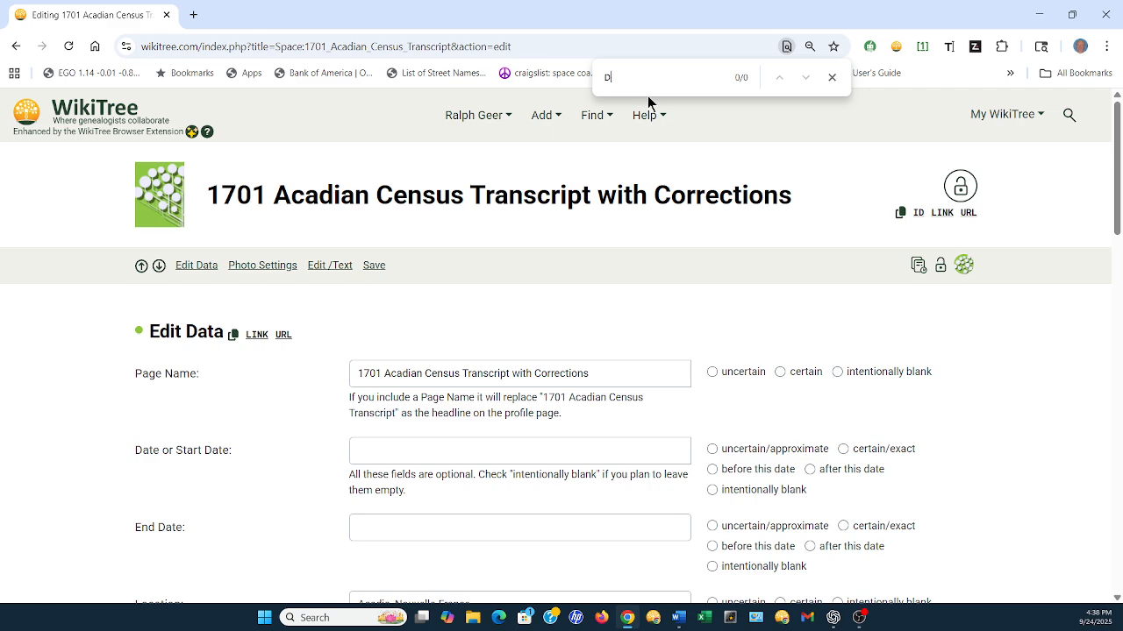
type("up")
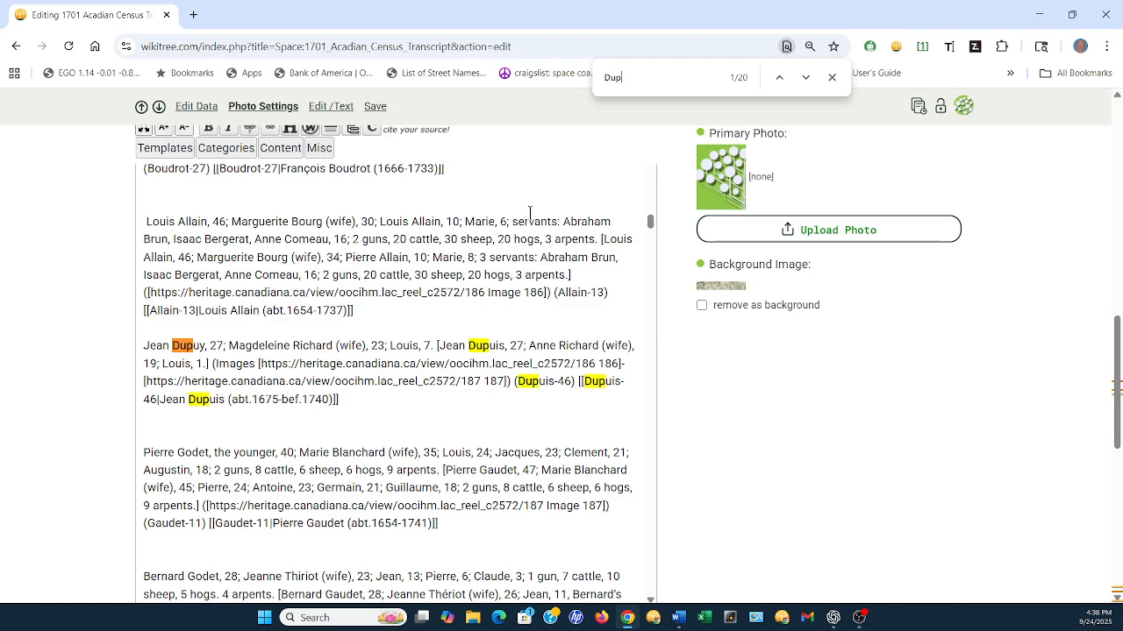
Locate the household entry citing images 188–189 in the transcript text and close the page search
scroll(528, 290, "down", 4)
scroll(528, 290, "down", 4)
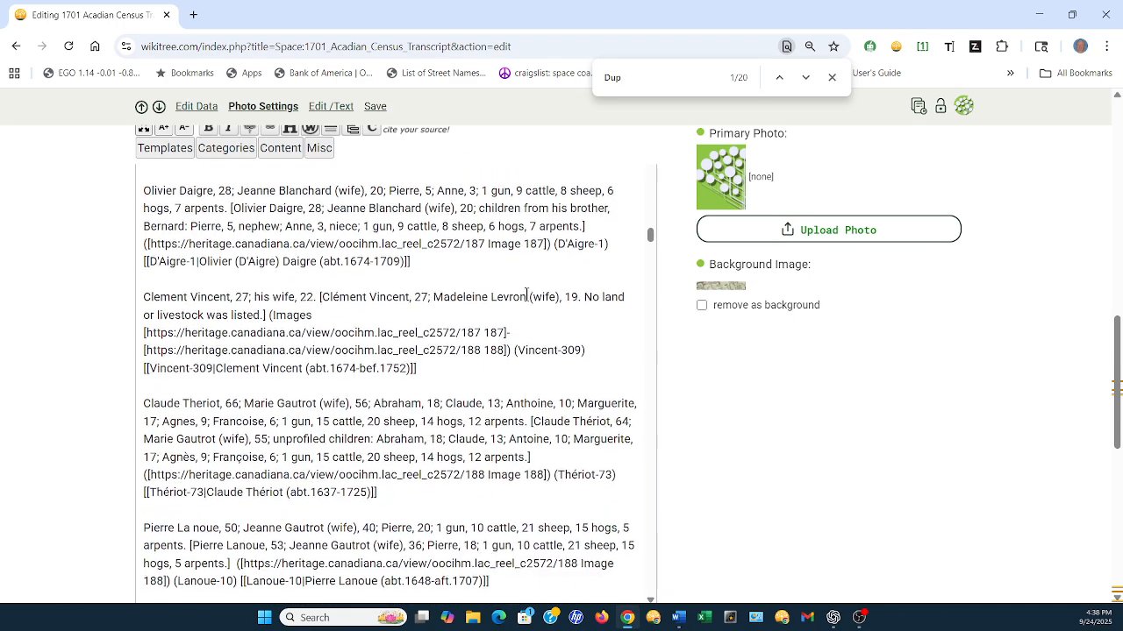
scroll(526, 296, "down", 1)
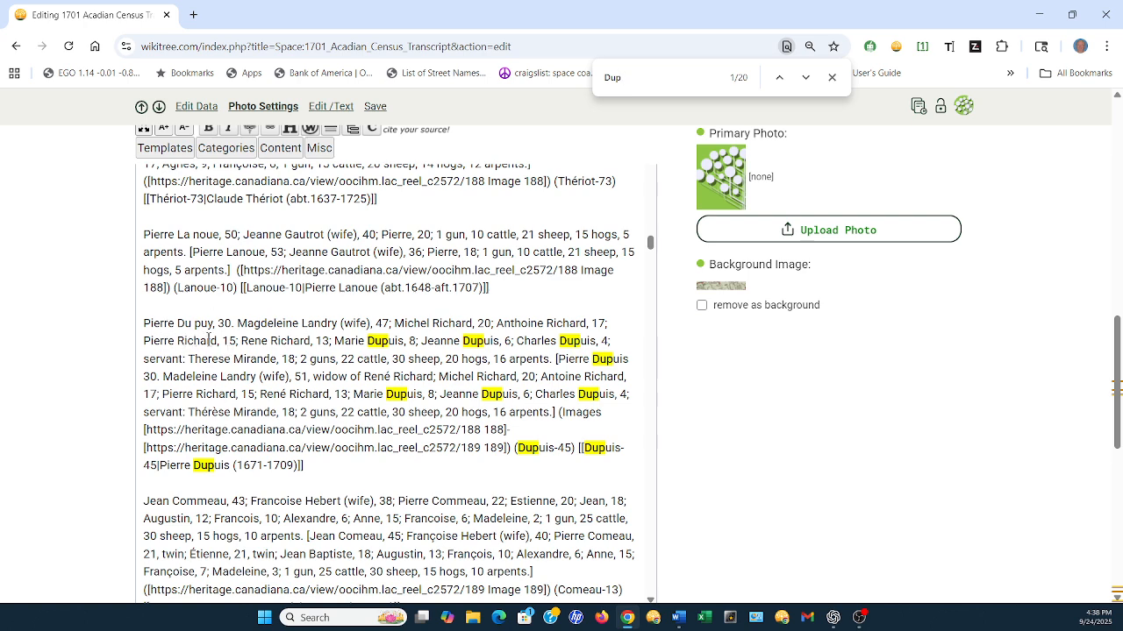
left_click(833, 79)
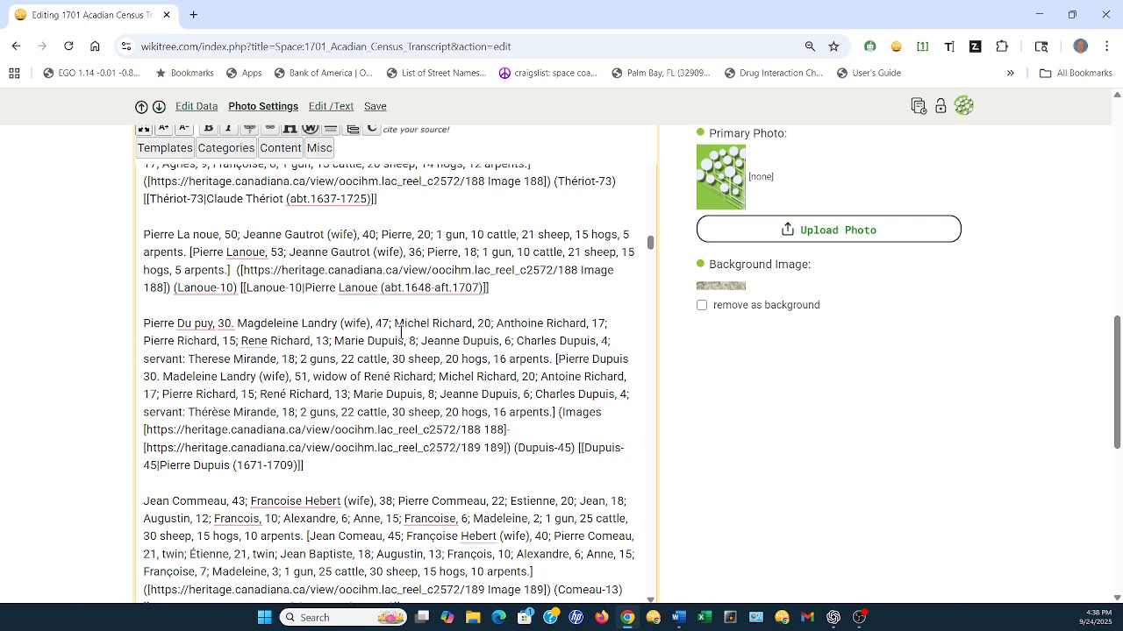
scroll(389, 383, "down", 1)
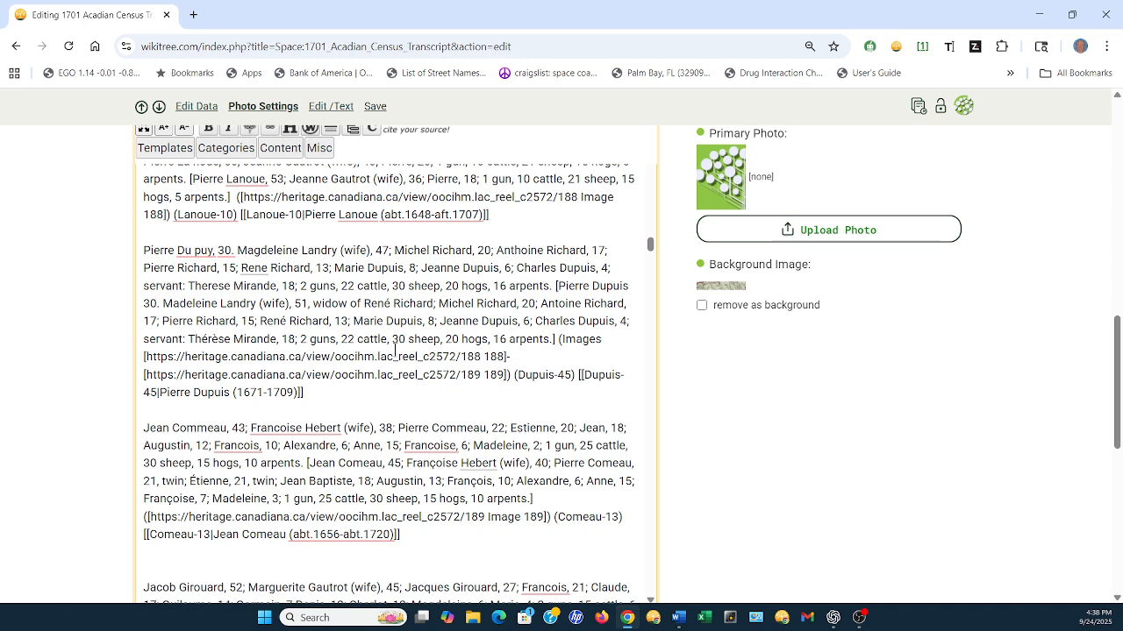
Copy the household entry citing images 188–189 together with the following household entry citing image 189
left_click(481, 462)
mouse_move(181, 255)
left_click(242, 267)
mouse_move(189, 252)
left_click_drag(143, 250, 621, 531)
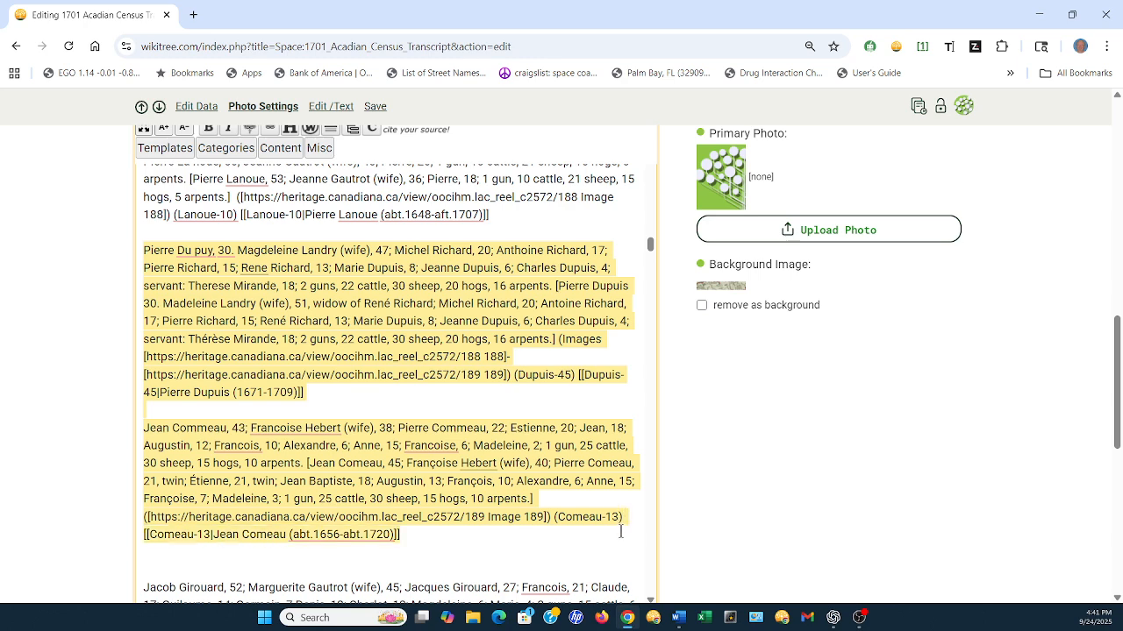
right_click(376, 318)
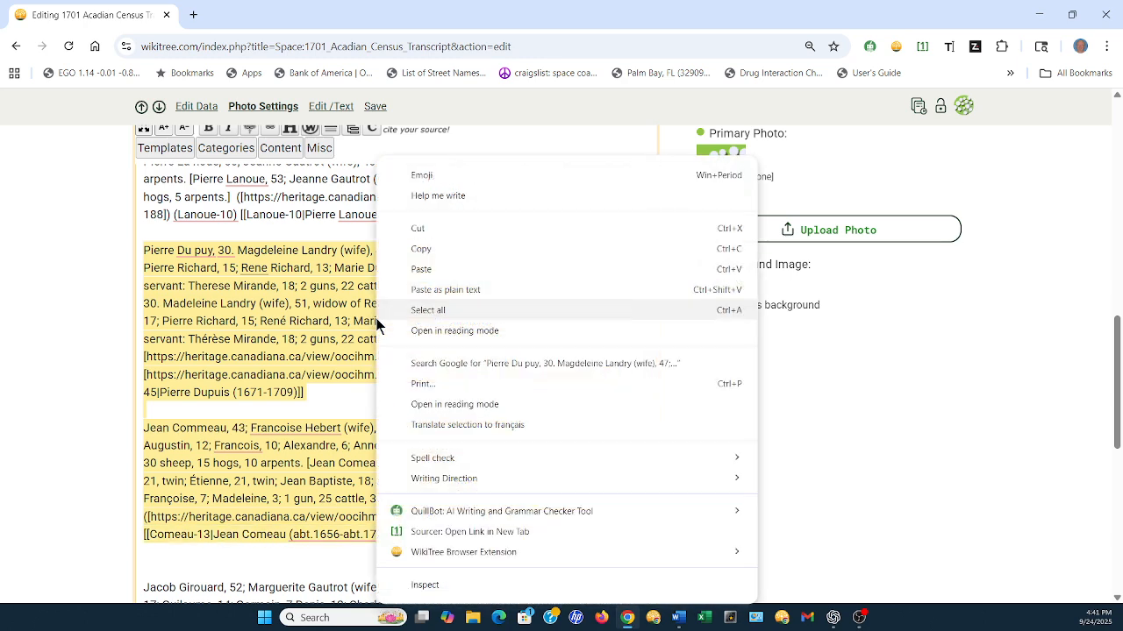
left_click(421, 250)
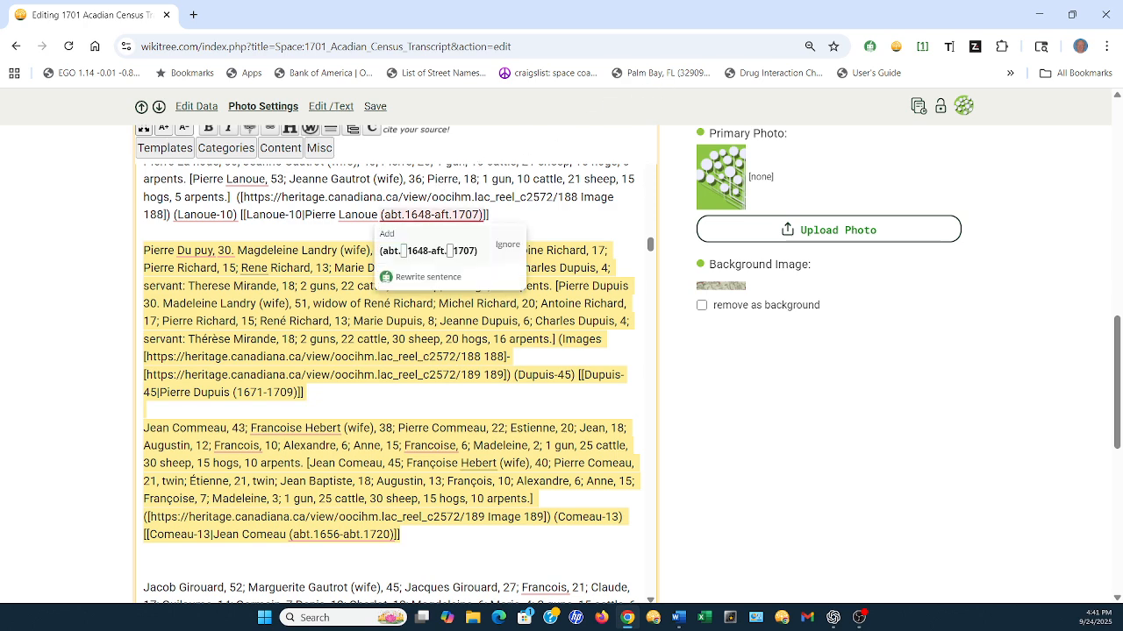
Switch to the "Census narrative write-up" chat in ChatGPT, maximize it, and review the prompt's example narrative, instructions and FAMILIES entries
left_click_drag(318, 0, 536, 127)
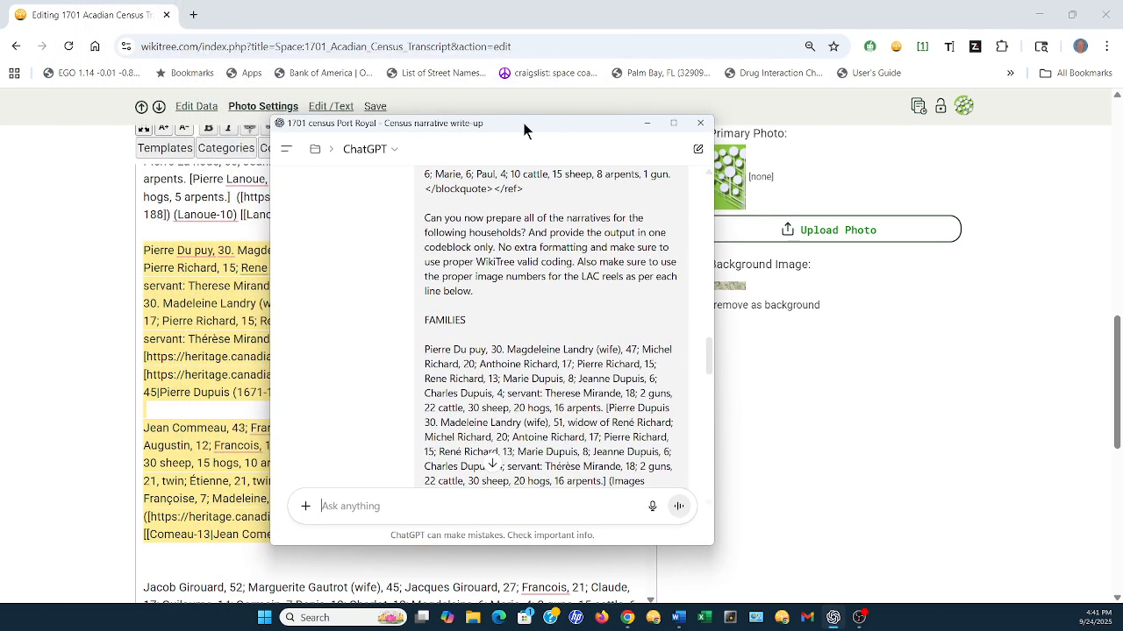
left_click(672, 121)
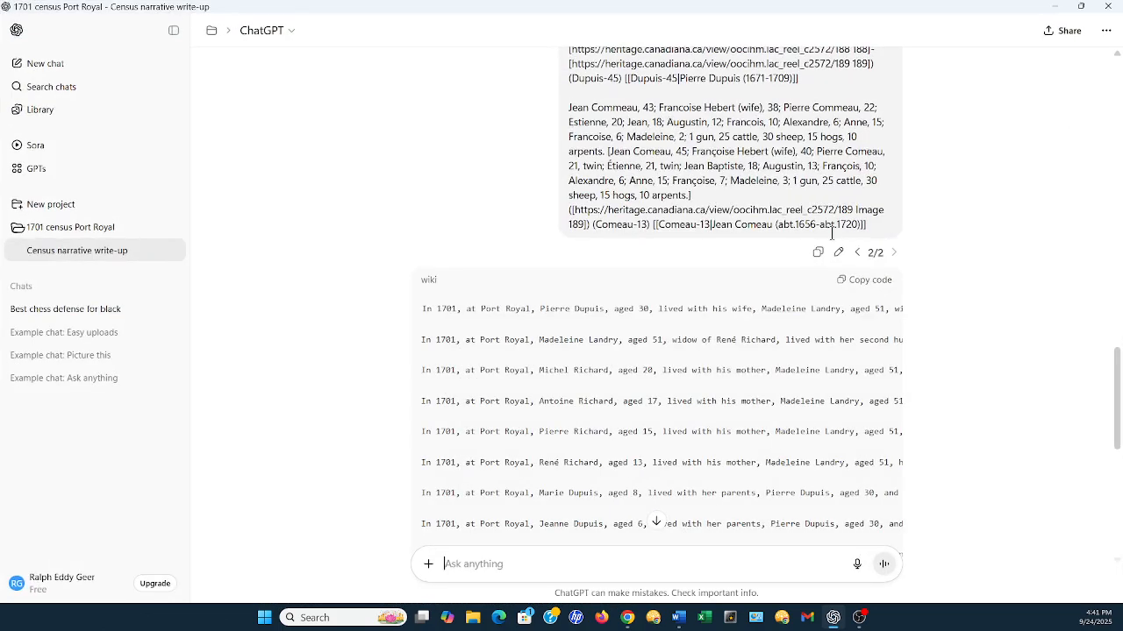
scroll(992, 258, "up", 5)
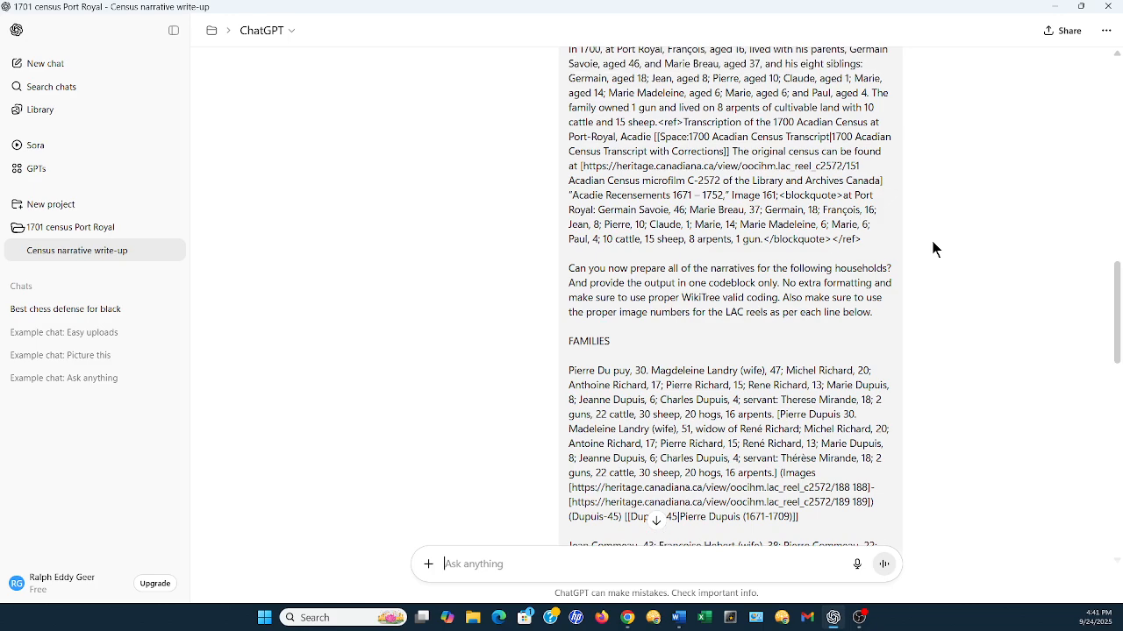
scroll(931, 237, "down", 4)
scroll(789, 252, "down", 2)
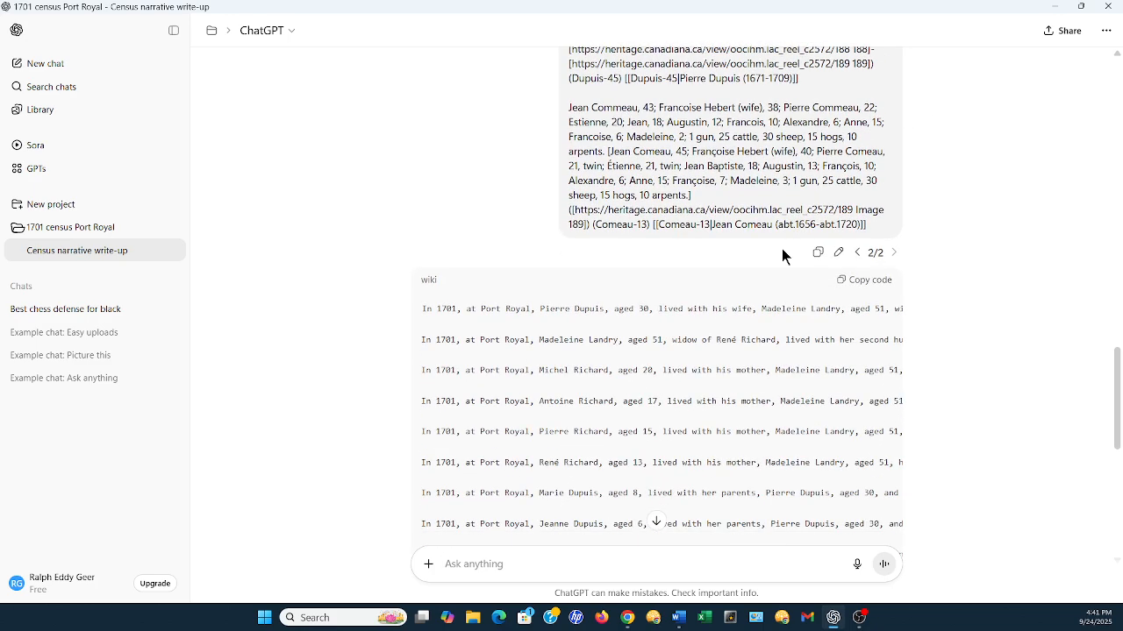
scroll(912, 226, "up", 3)
scroll(900, 216, "up", 3)
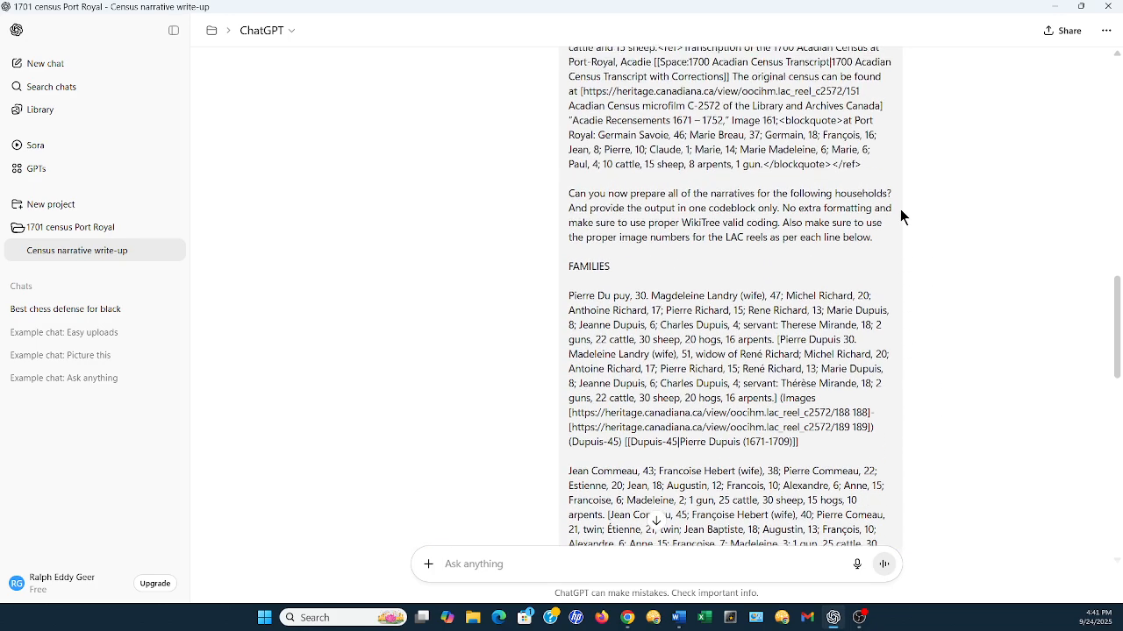
scroll(814, 253, "down", 1)
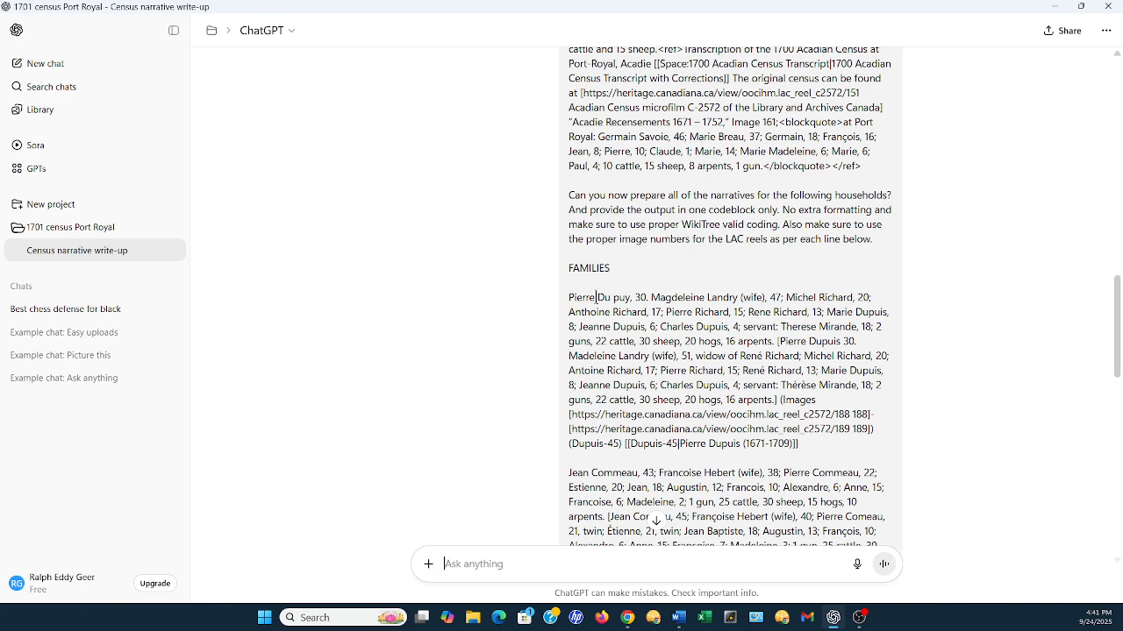
scroll(595, 297, "down", 1)
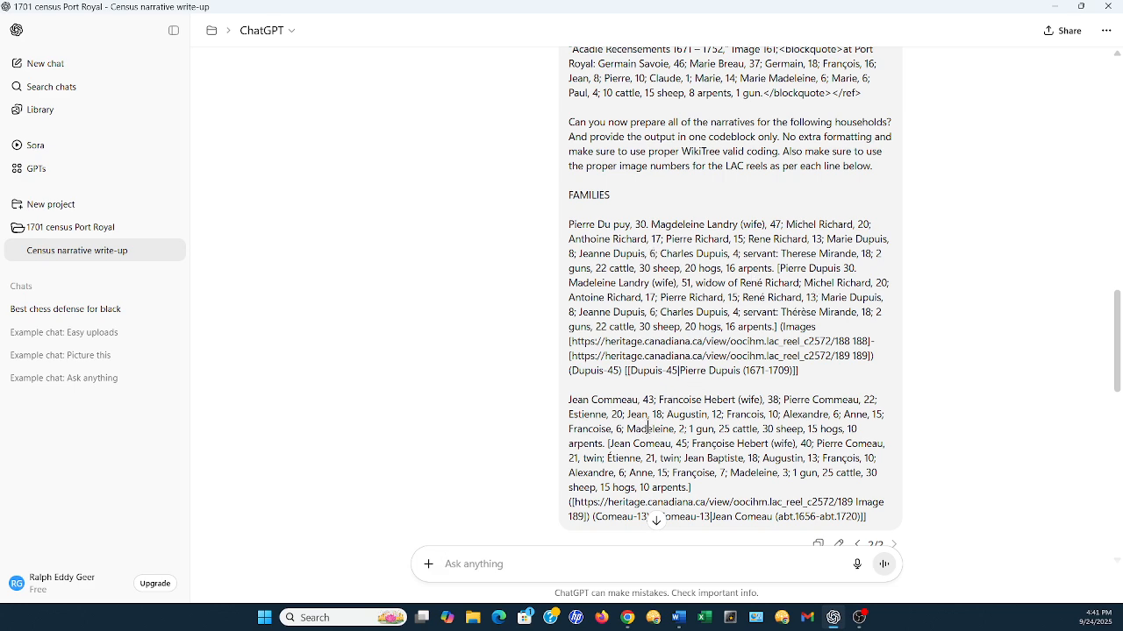
scroll(647, 427, "down", 1)
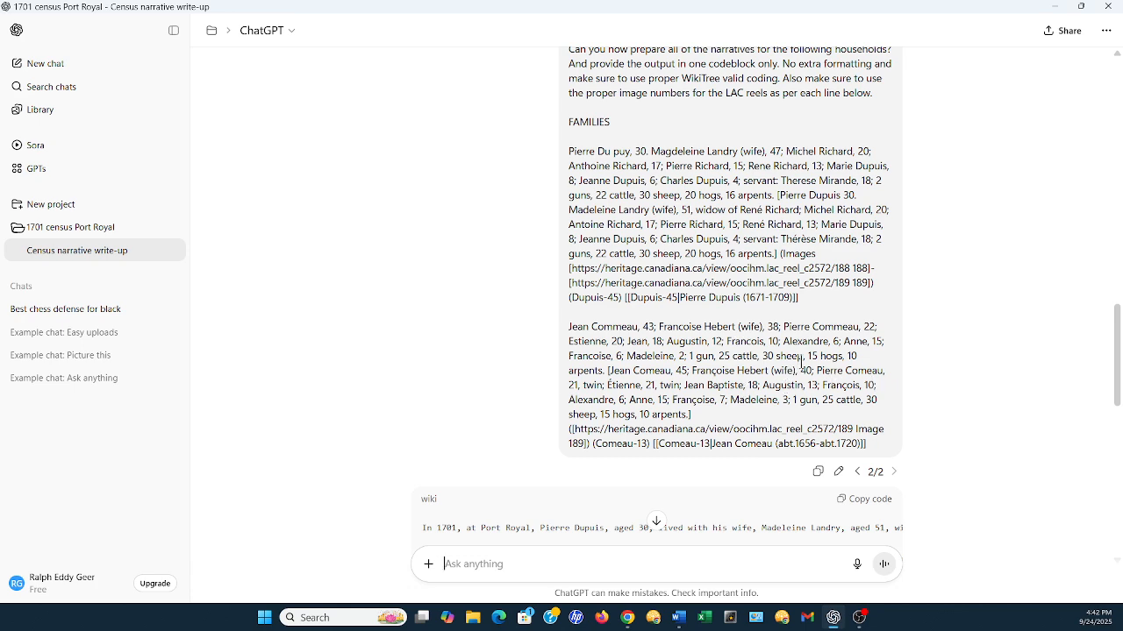
scroll(932, 364, "down", 1)
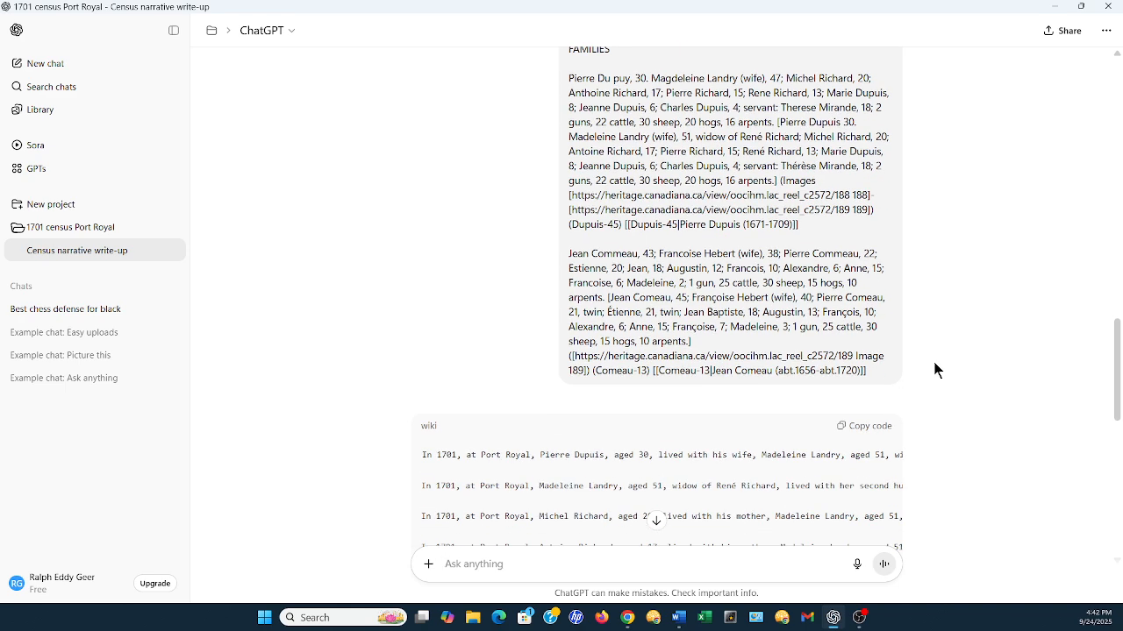
Examine the generated 1701 Port Royal narratives in the wiki code block for each member of both households
scroll(934, 369, "down", 3)
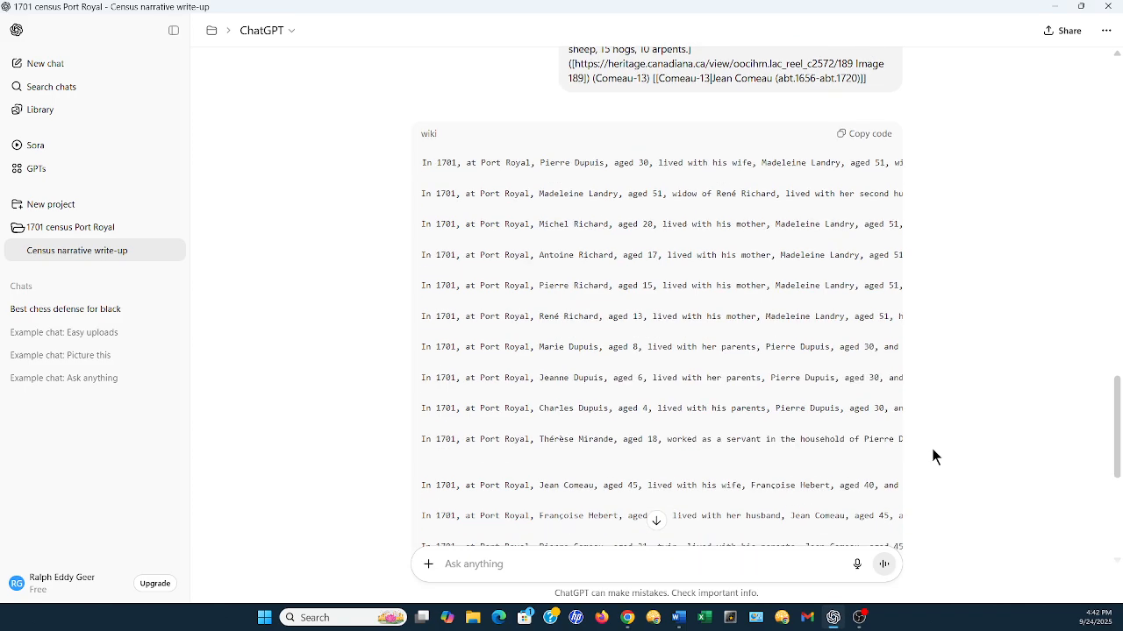
scroll(932, 448, "up", 3)
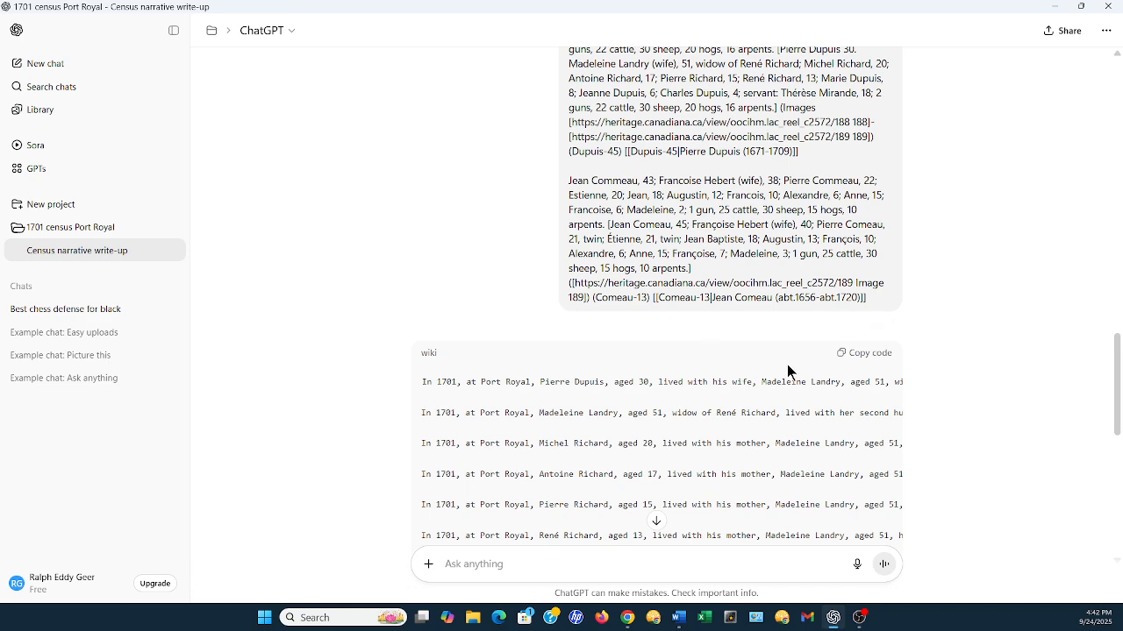
scroll(701, 384, "down", 1)
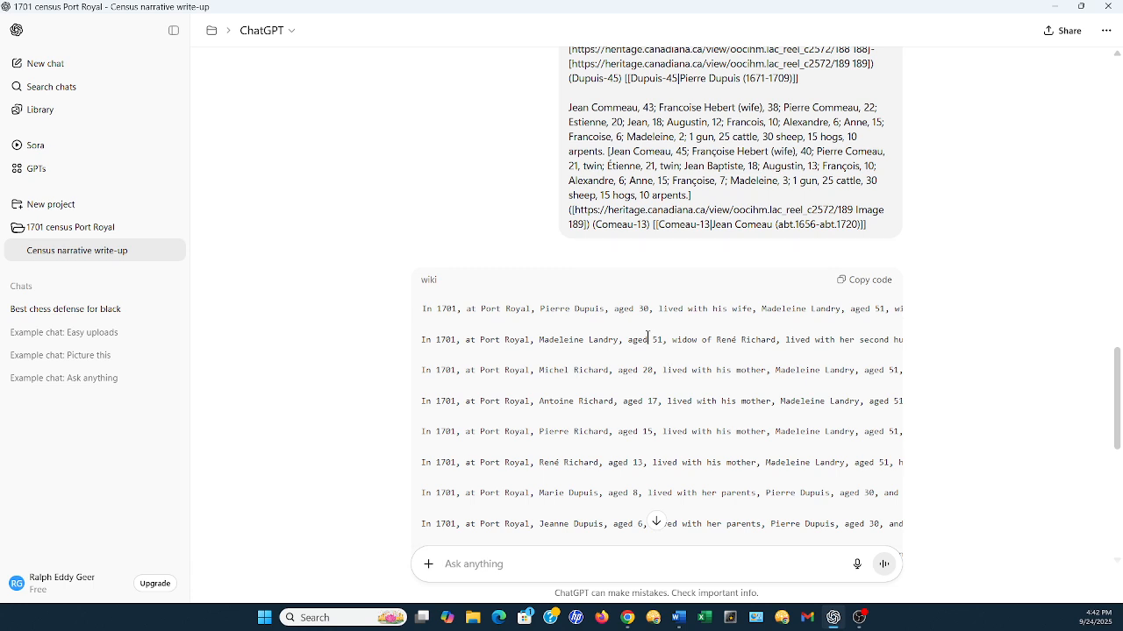
scroll(647, 346, "down", 1)
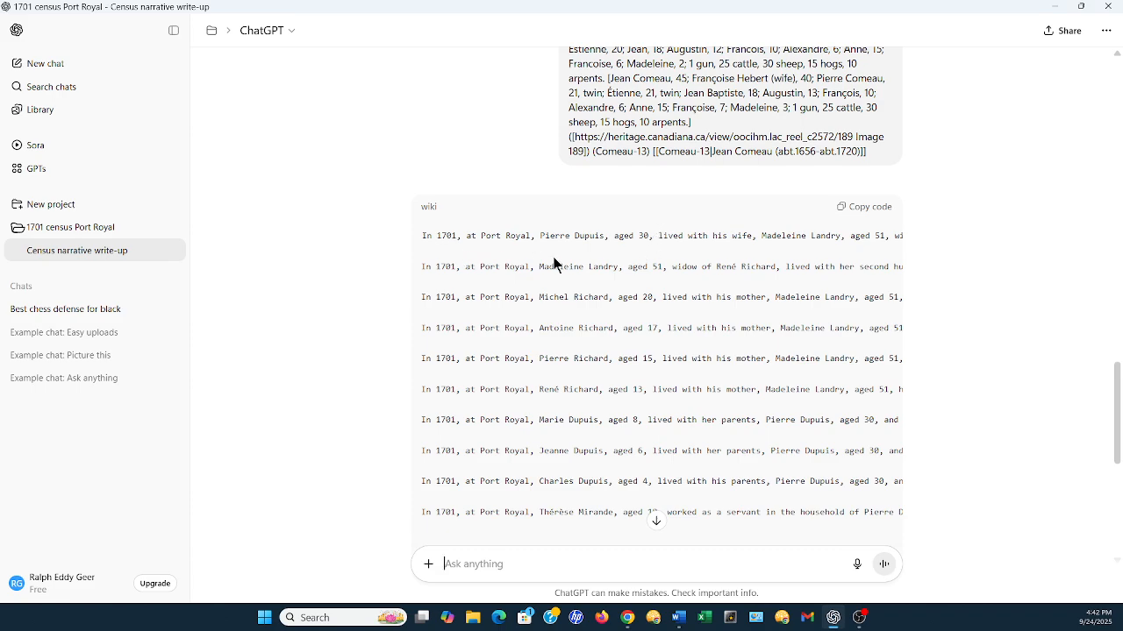
scroll(558, 361, "down", 3)
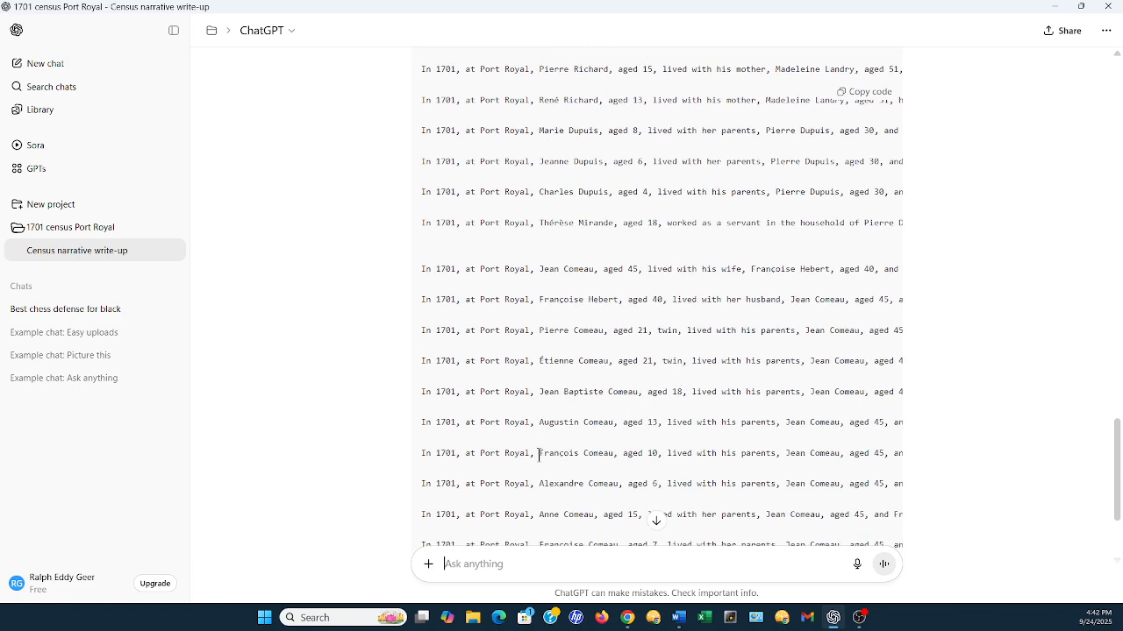
scroll(538, 454, "down", 1)
scroll(529, 474, "down", 1)
scroll(528, 475, "up", 1)
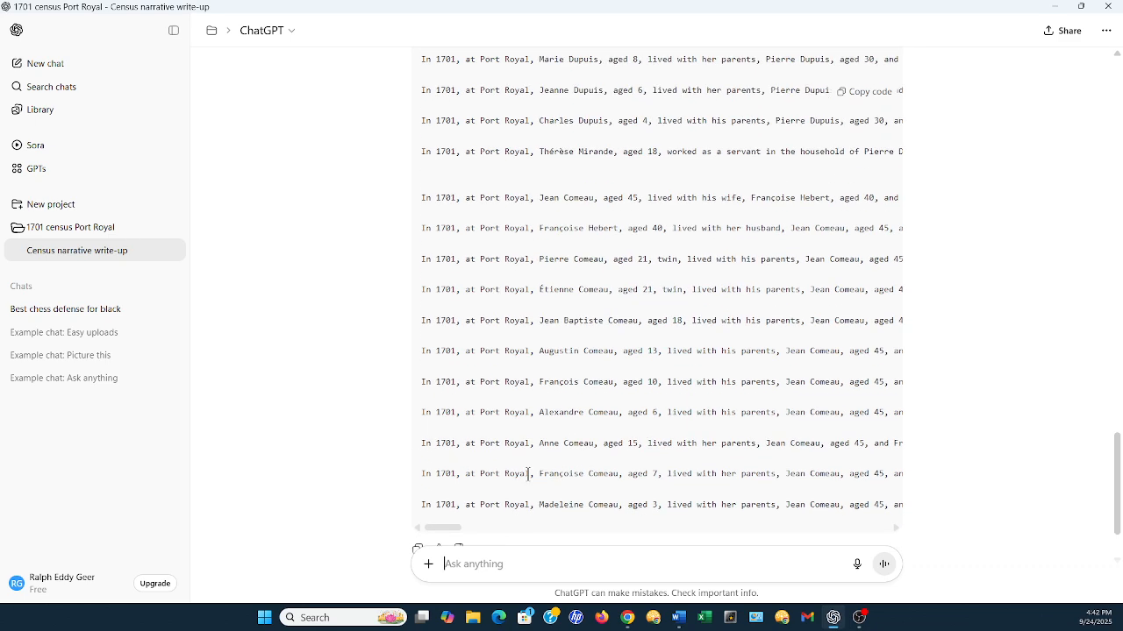
scroll(528, 474, "up", 2)
scroll(570, 460, "up", 2)
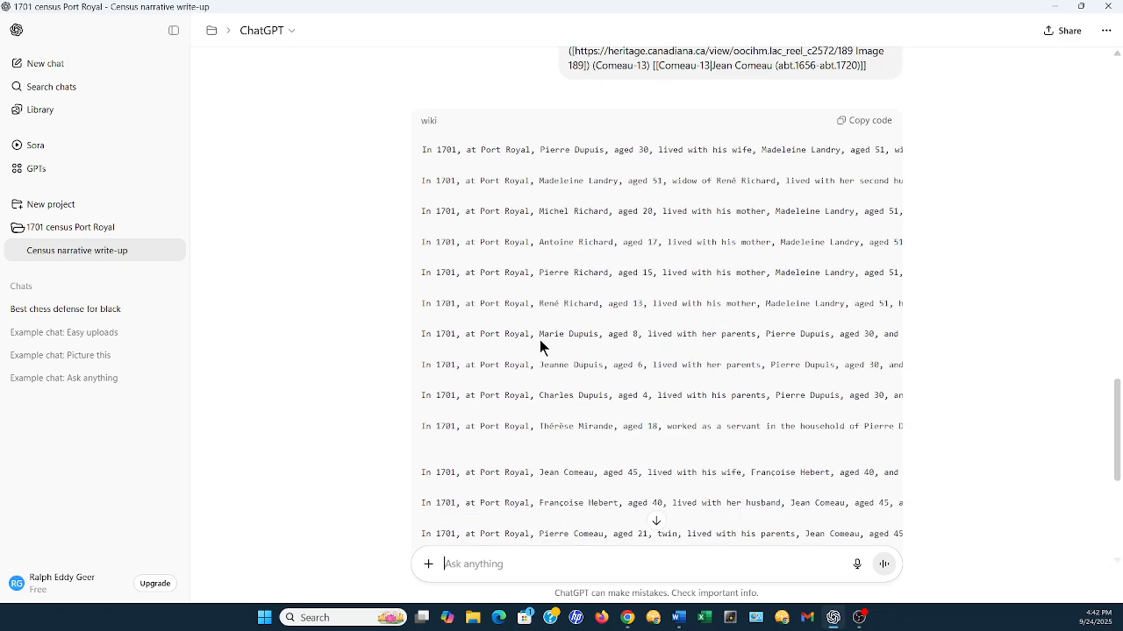
scroll(641, 357, "up", 2)
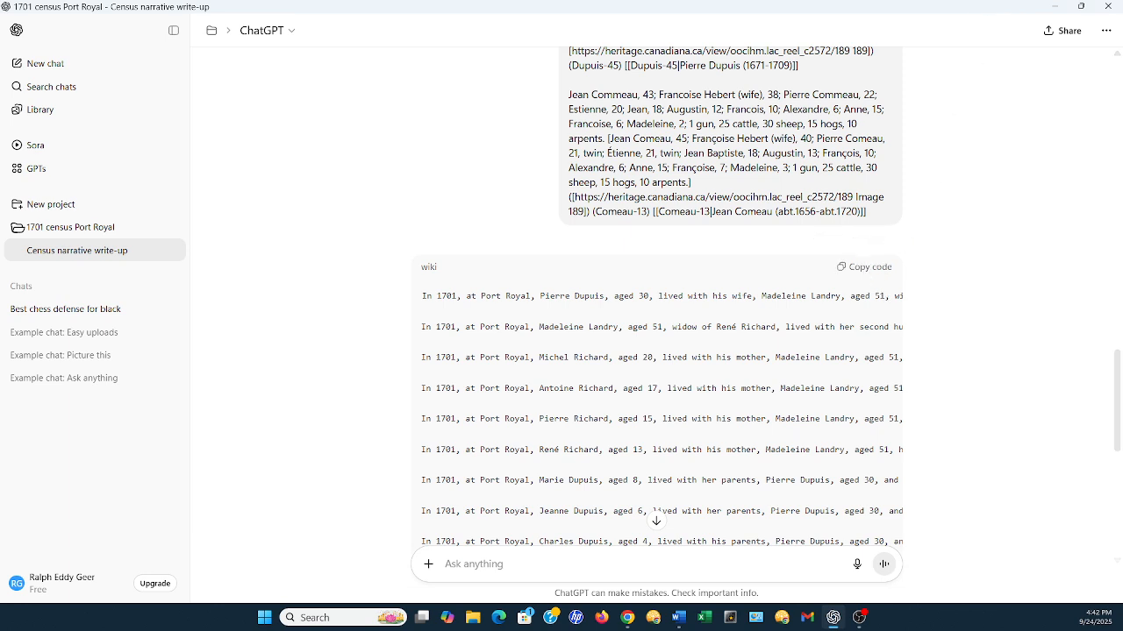
Switch to the blank Word document and paste in the household narratives generated by ChatGPT
key("alt+Tab")
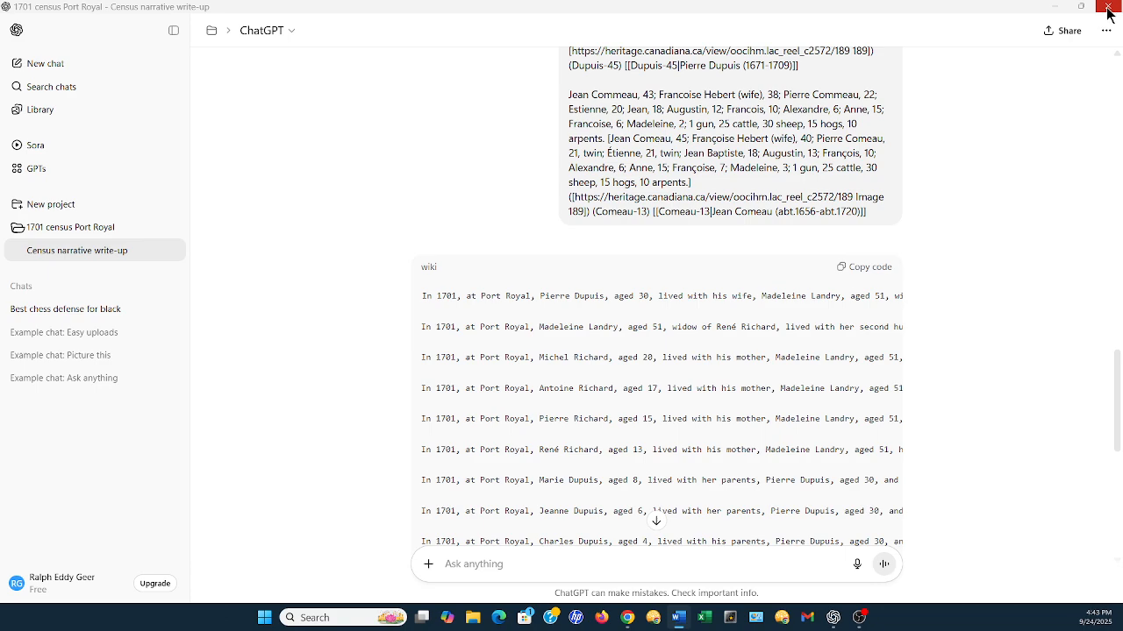
left_click(1059, 9)
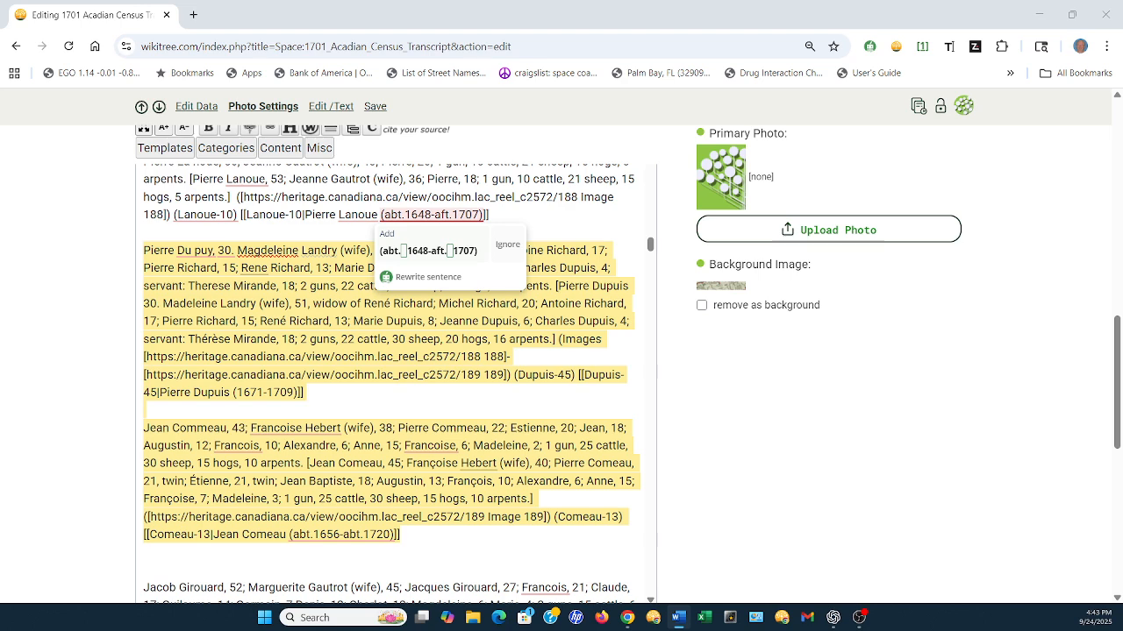
left_click_drag(724, 0, 714, 118)
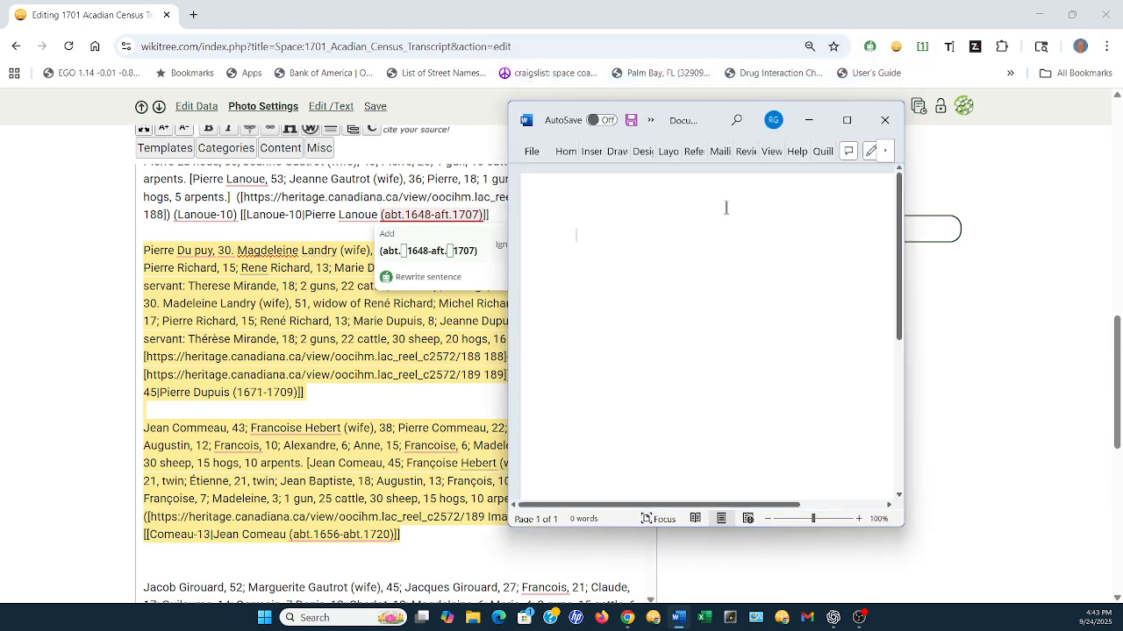
right_click(579, 231)
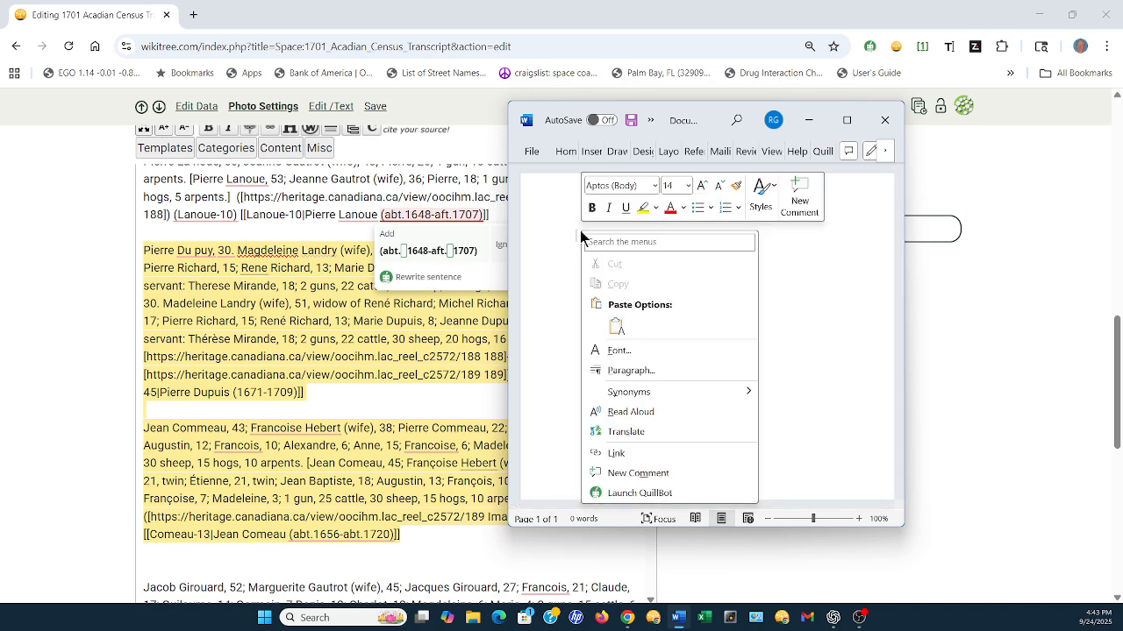
left_click(620, 327)
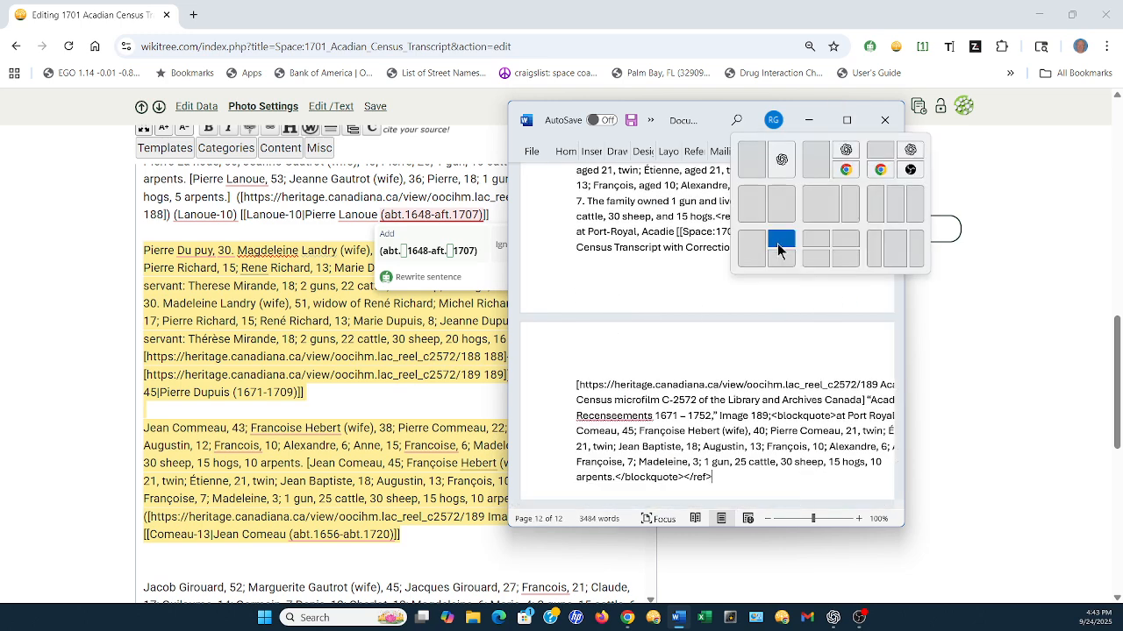
scroll(592, 278, "up", 10)
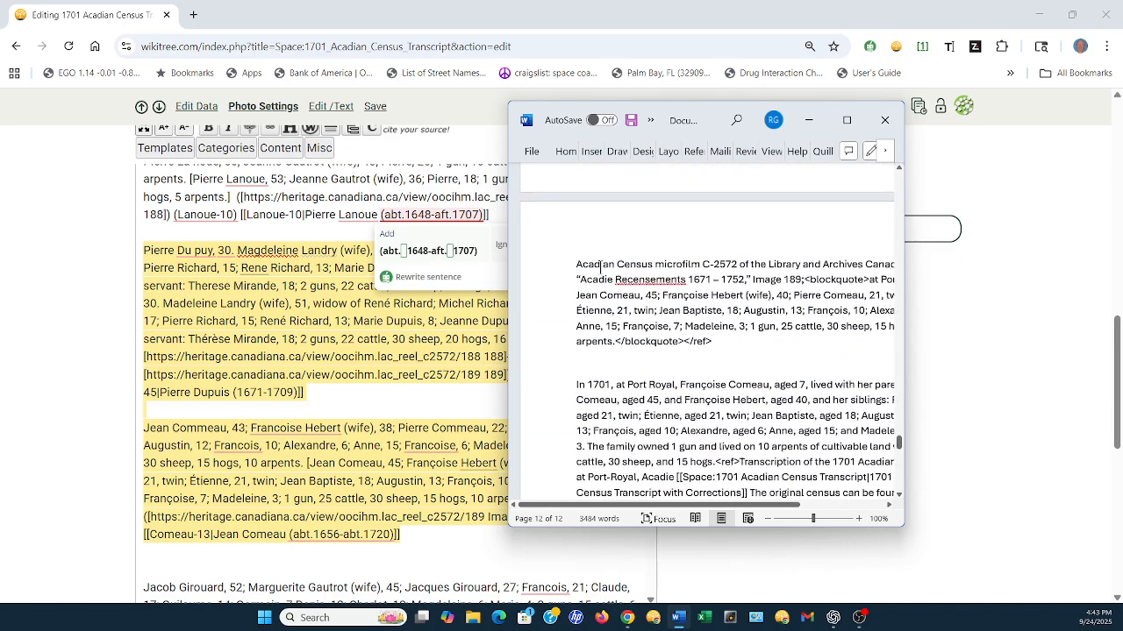
scroll(665, 289, "up", 10)
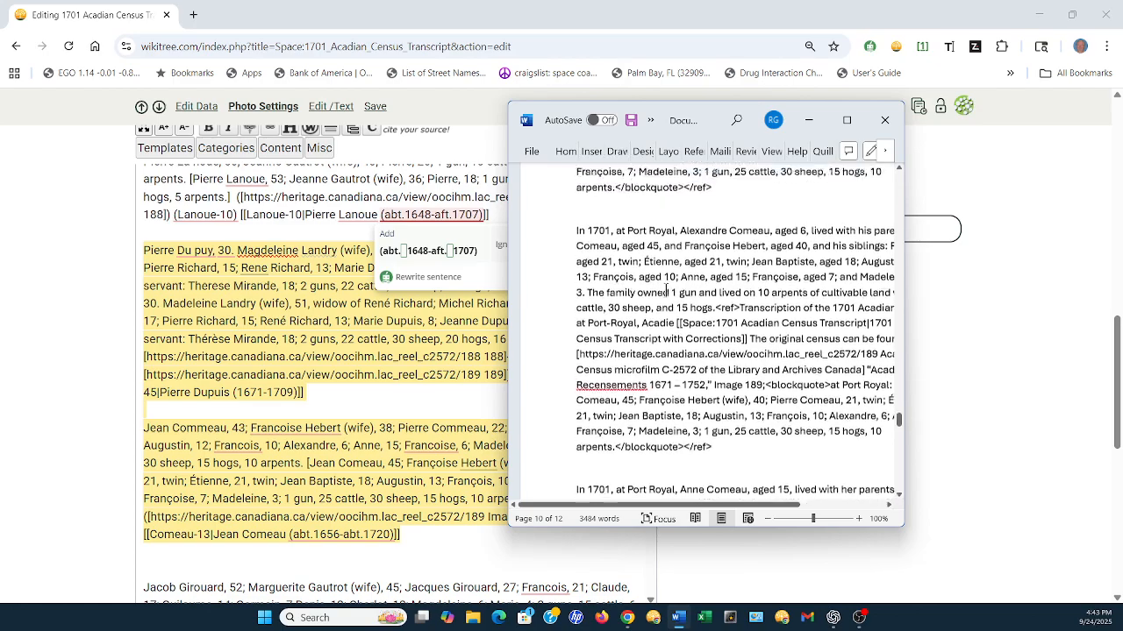
Review the pasted 1701 Port Royal narratives from the second household back to the first narrative in the document
scroll(666, 290, "up", 10)
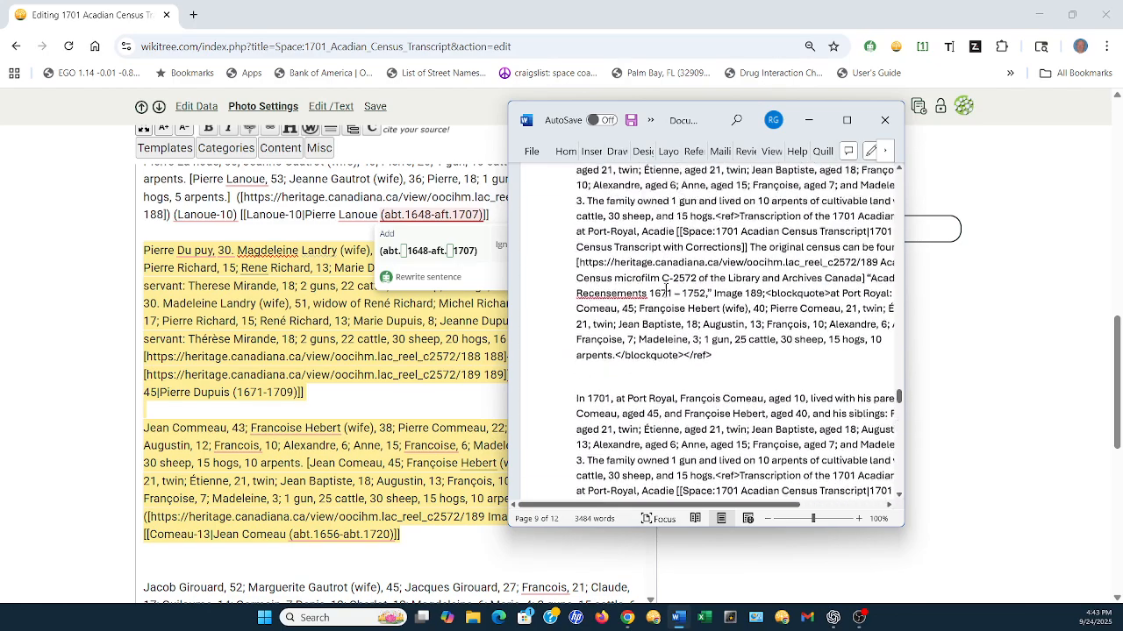
scroll(665, 289, "up", 10)
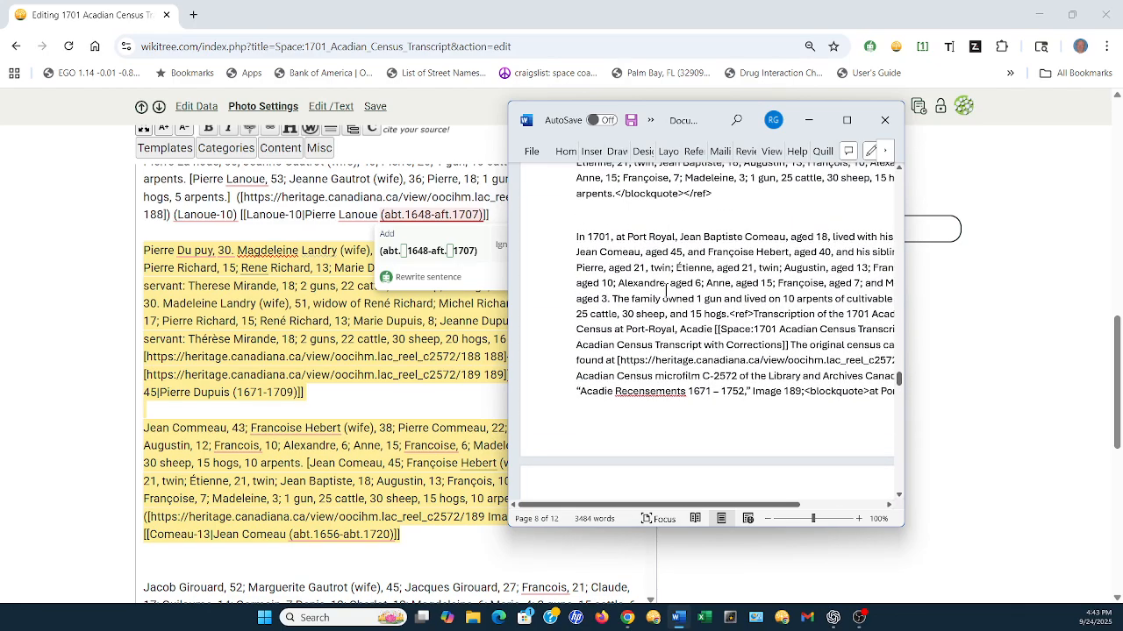
scroll(666, 290, "up", 10)
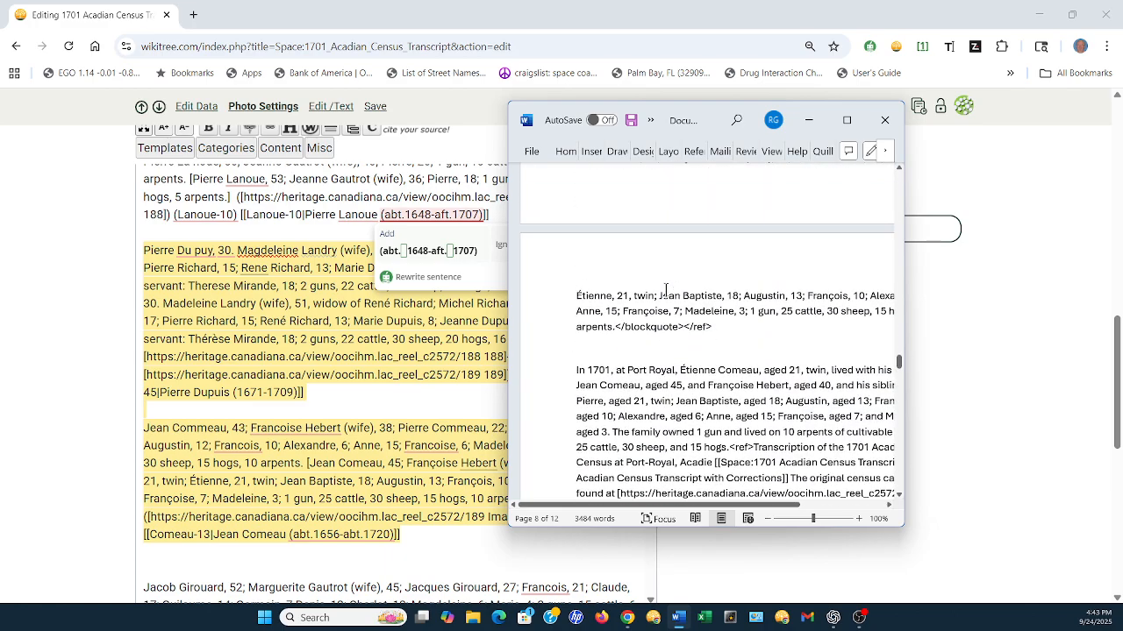
scroll(666, 290, "up", 10)
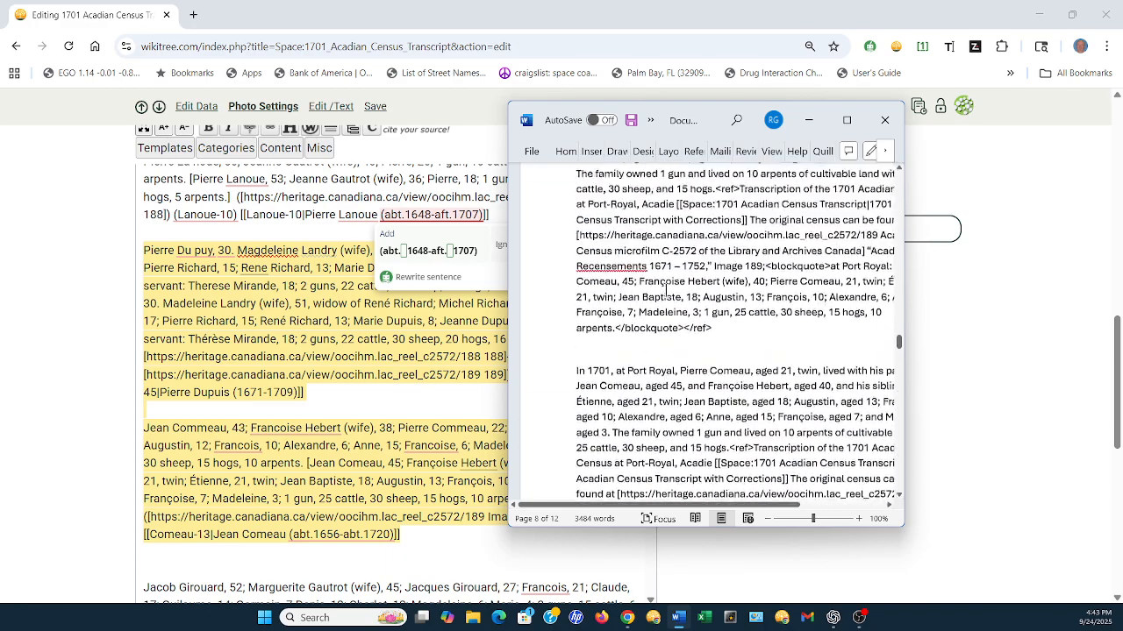
scroll(666, 289, "up", 10)
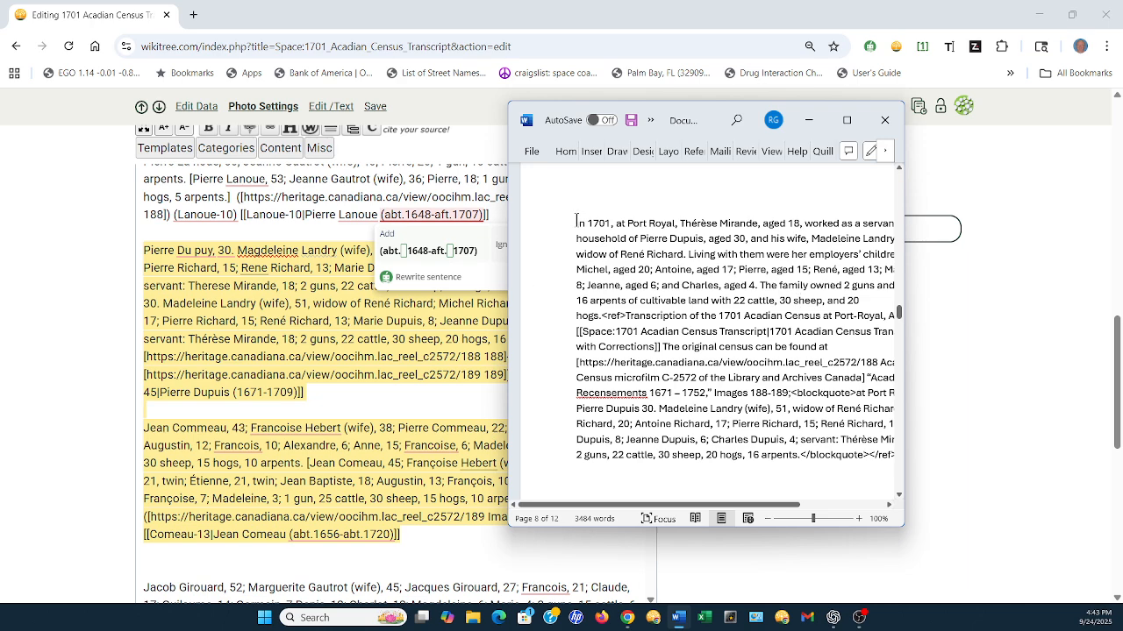
scroll(577, 220, "down", 6)
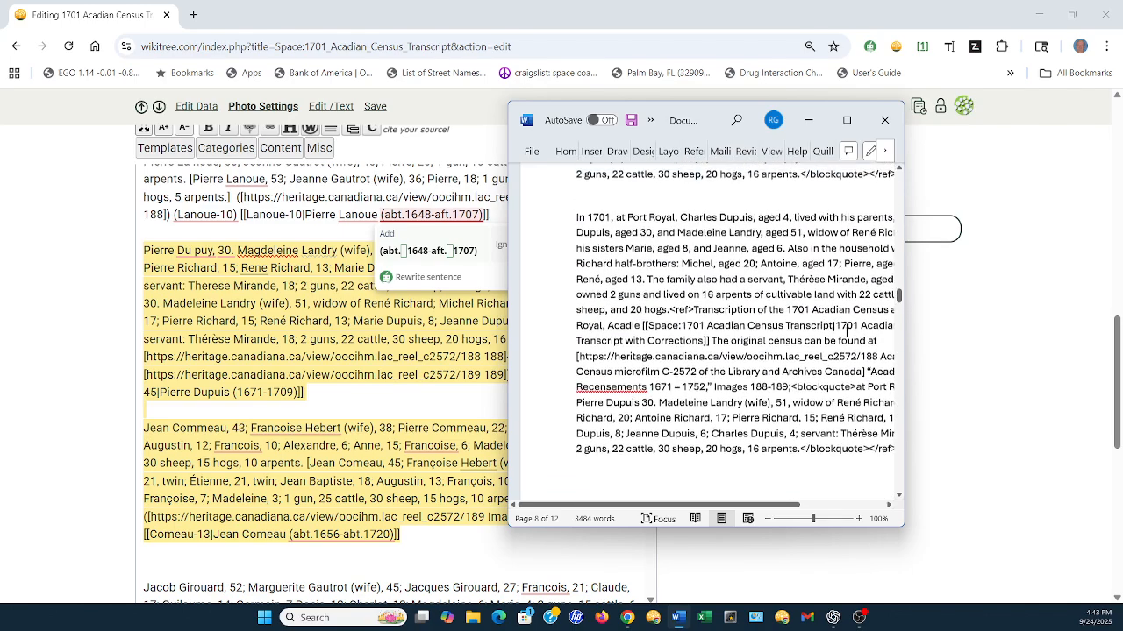
left_click_drag(897, 298, 903, 172)
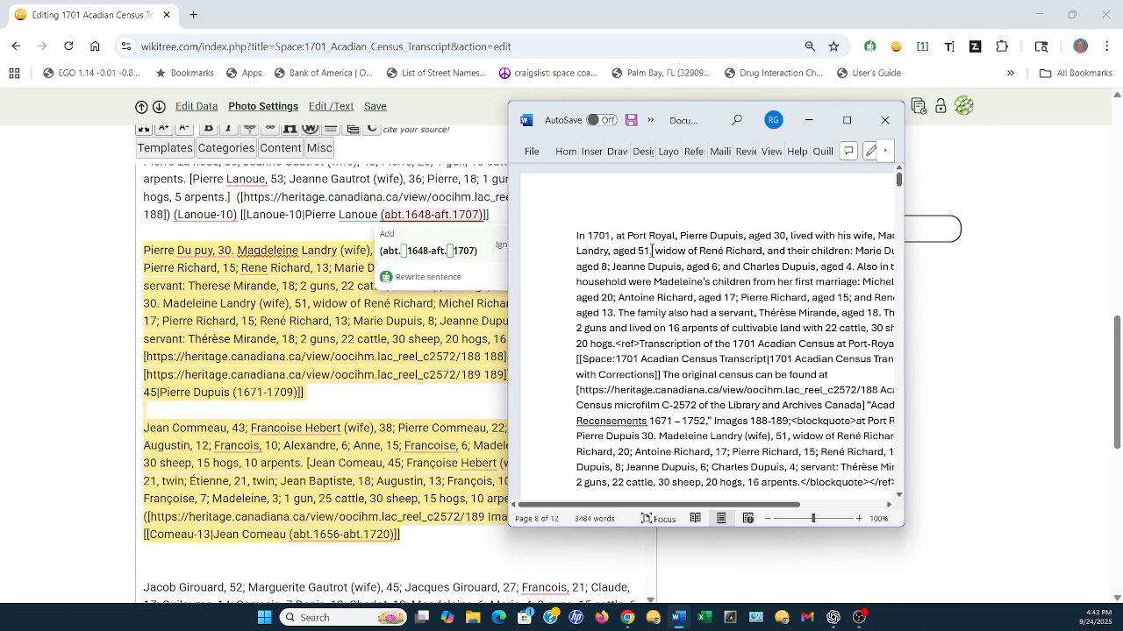
Maximize the Word document, copy its first narrative with its full citation, and close the document, saving it as In 1701.docx in Documents
left_click(846, 119)
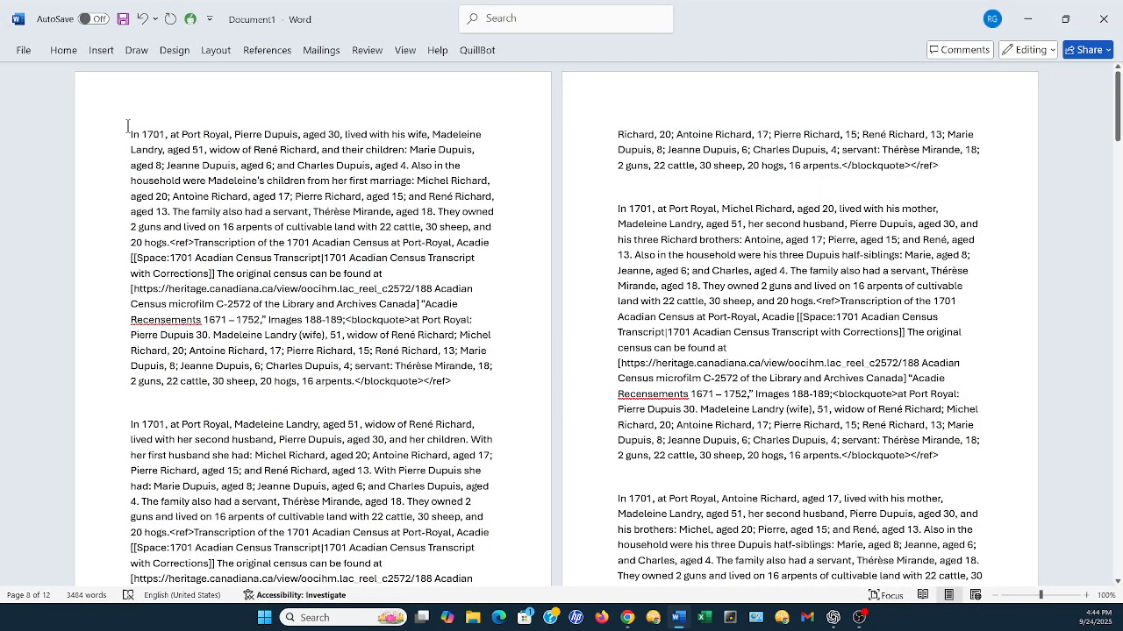
left_click_drag(127, 125, 472, 384)
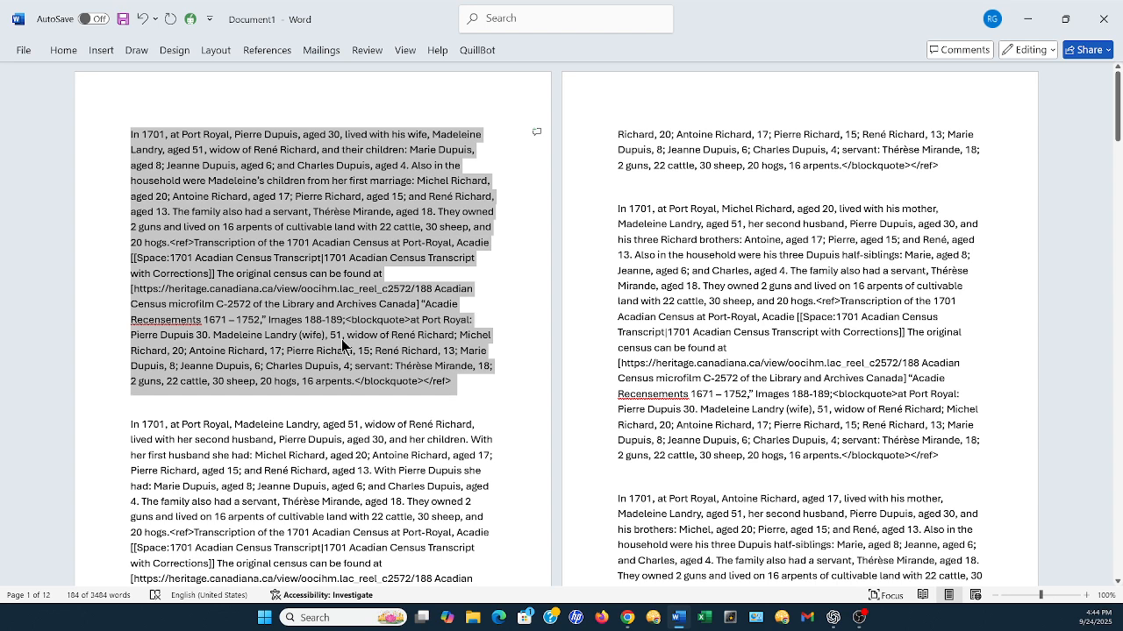
right_click(283, 268)
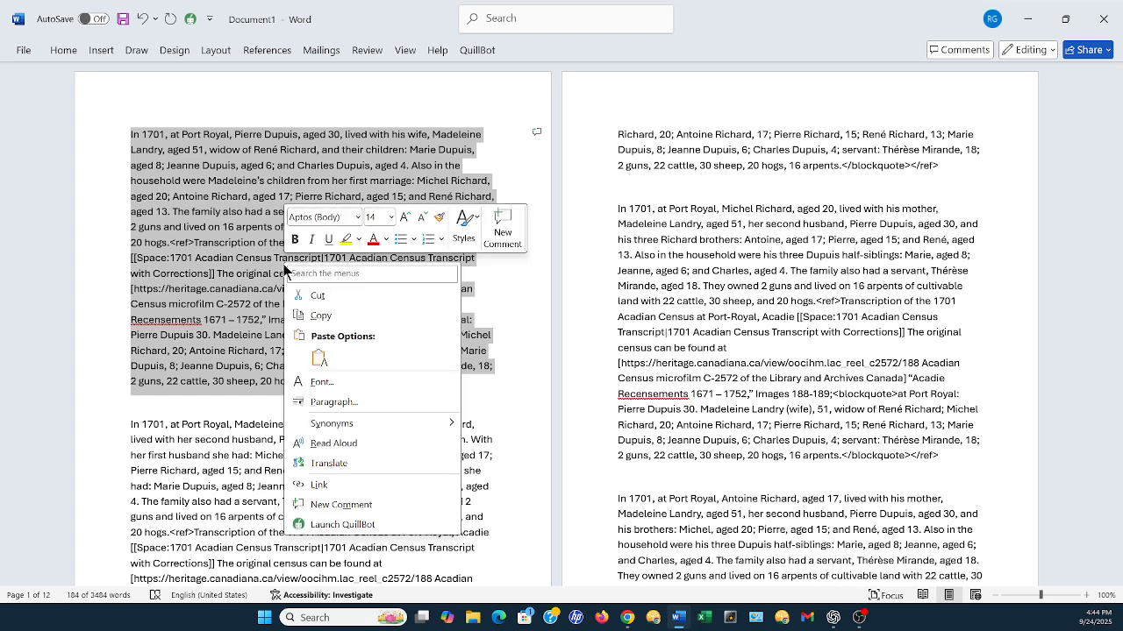
left_click(321, 317)
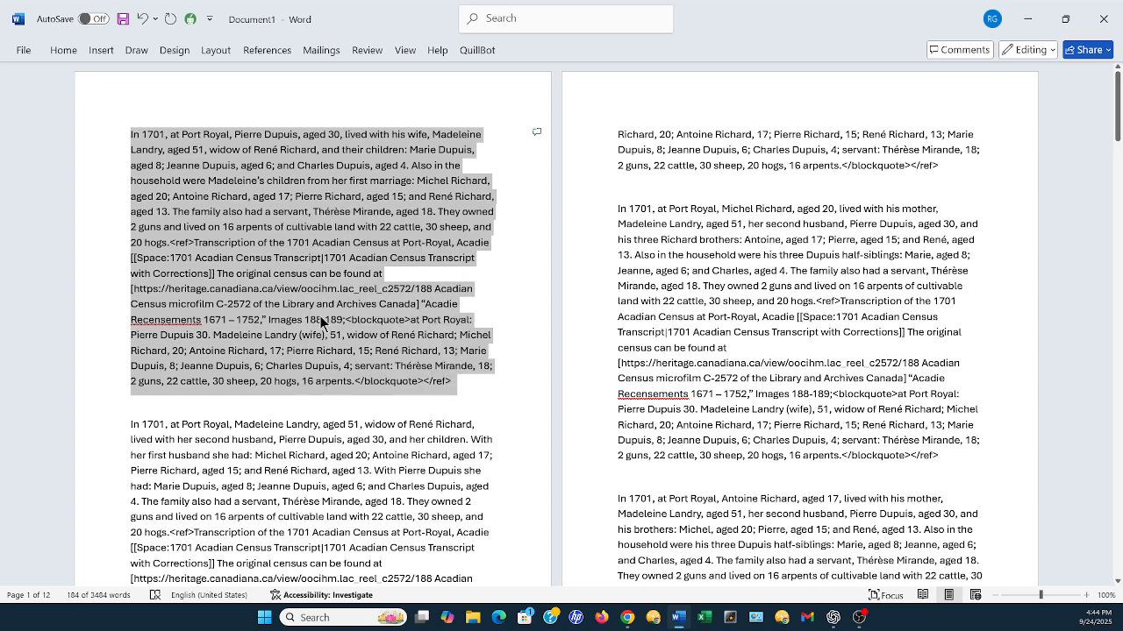
left_click(1105, 21)
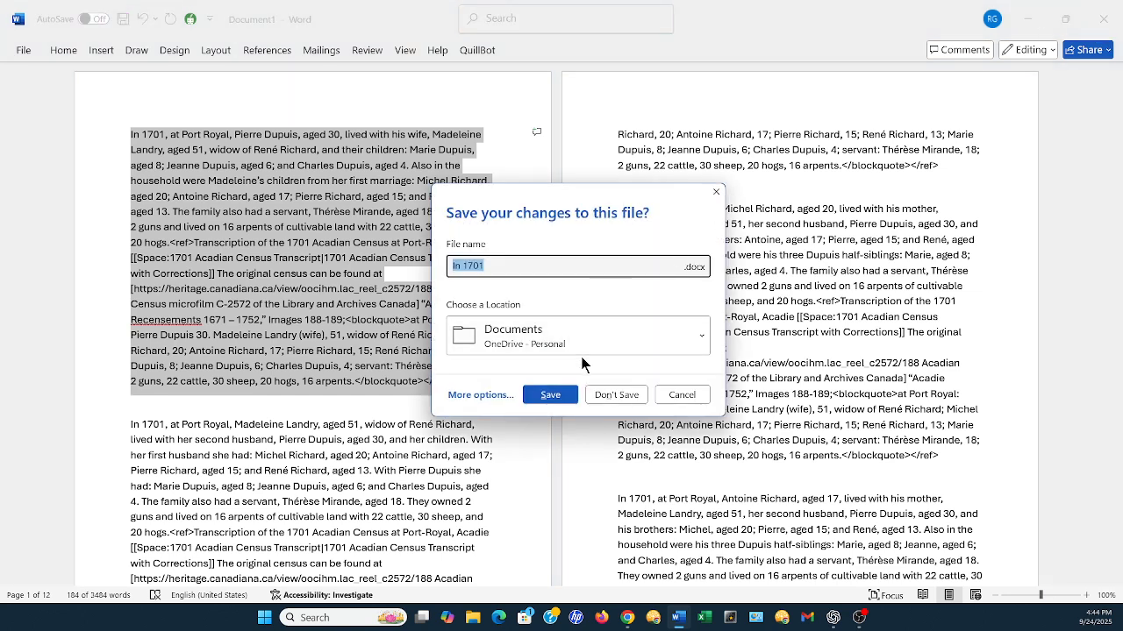
left_click(546, 395)
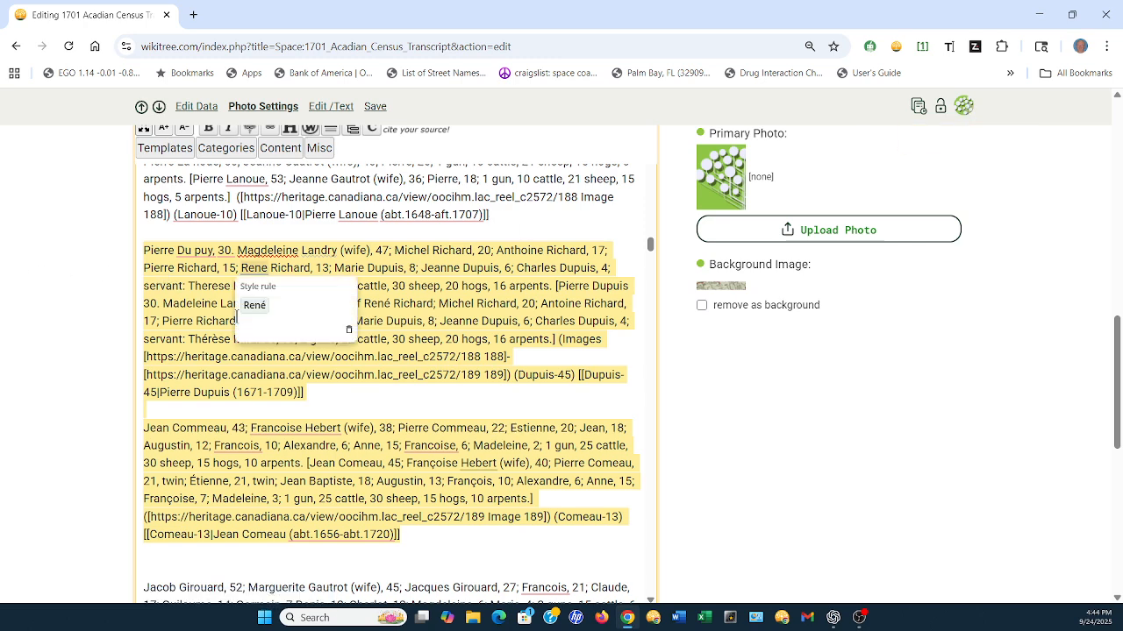
Return to the public view of the 1701 census transcript and search for "Dup" to find the household citing images 188–189
left_click(966, 106)
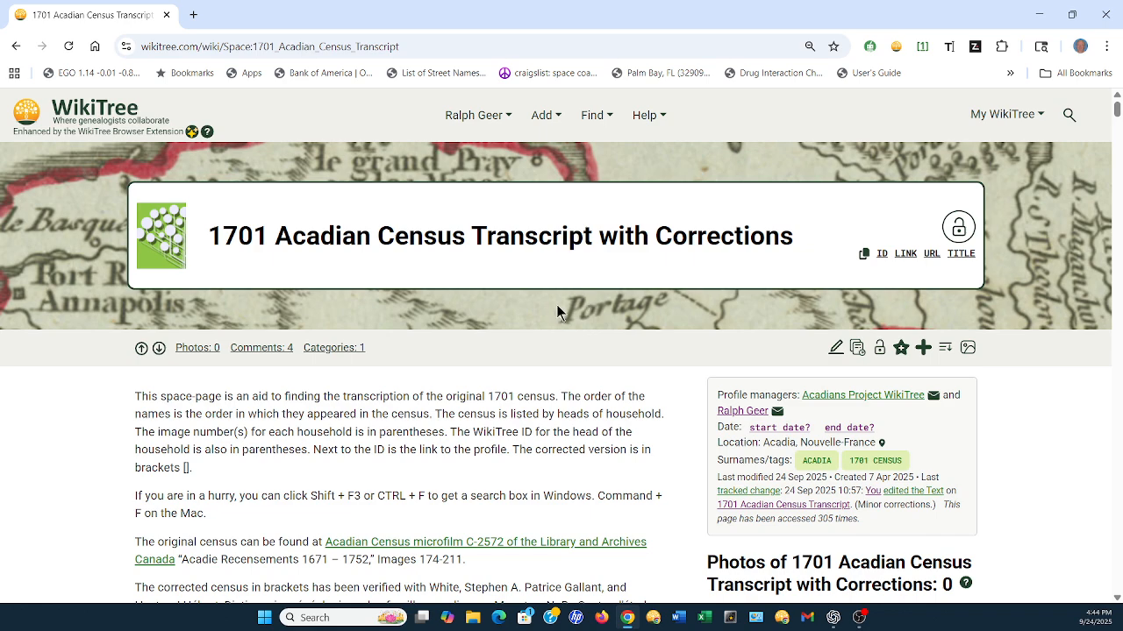
scroll(553, 303, "down", 1)
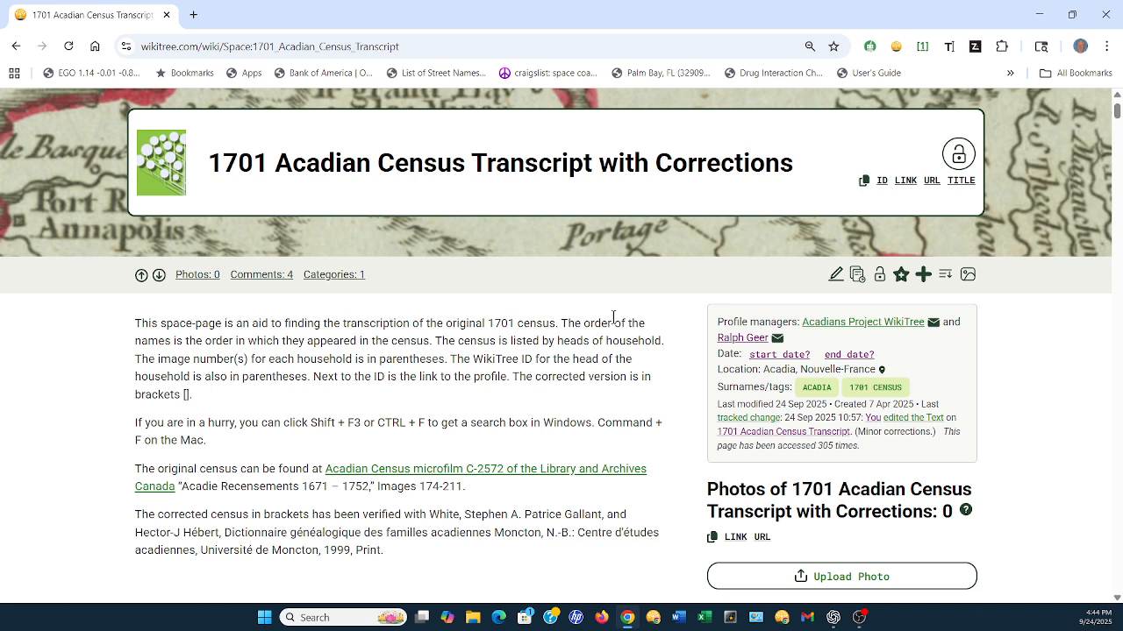
key("ctrl+f")
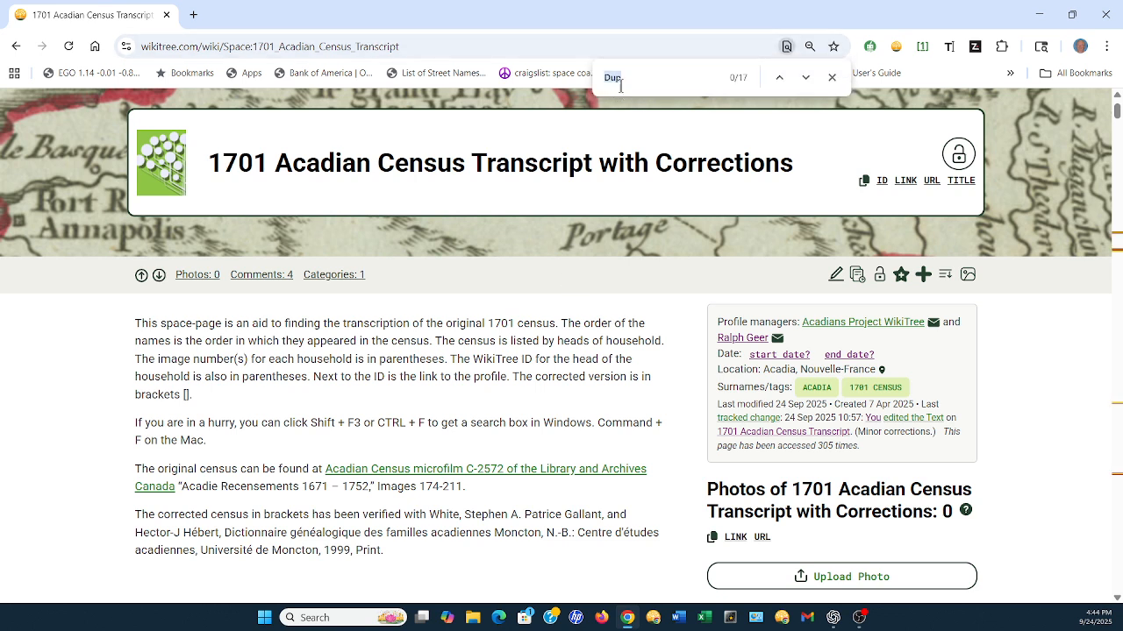
left_click(807, 78)
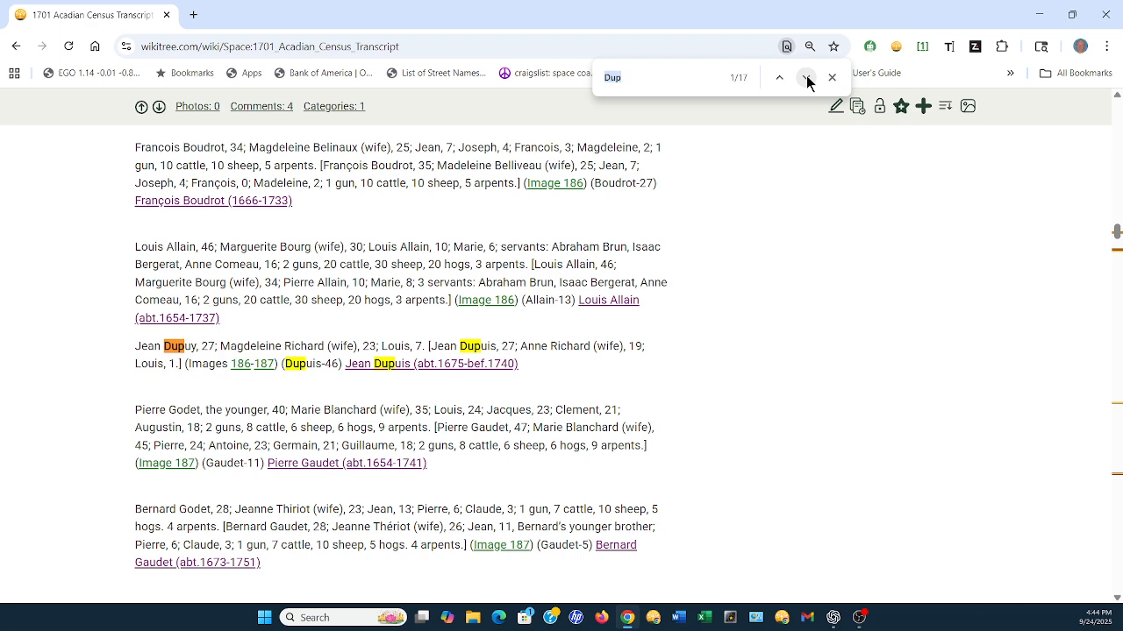
left_click(806, 78)
left_click(806, 79)
left_click(806, 78)
left_click(806, 78)
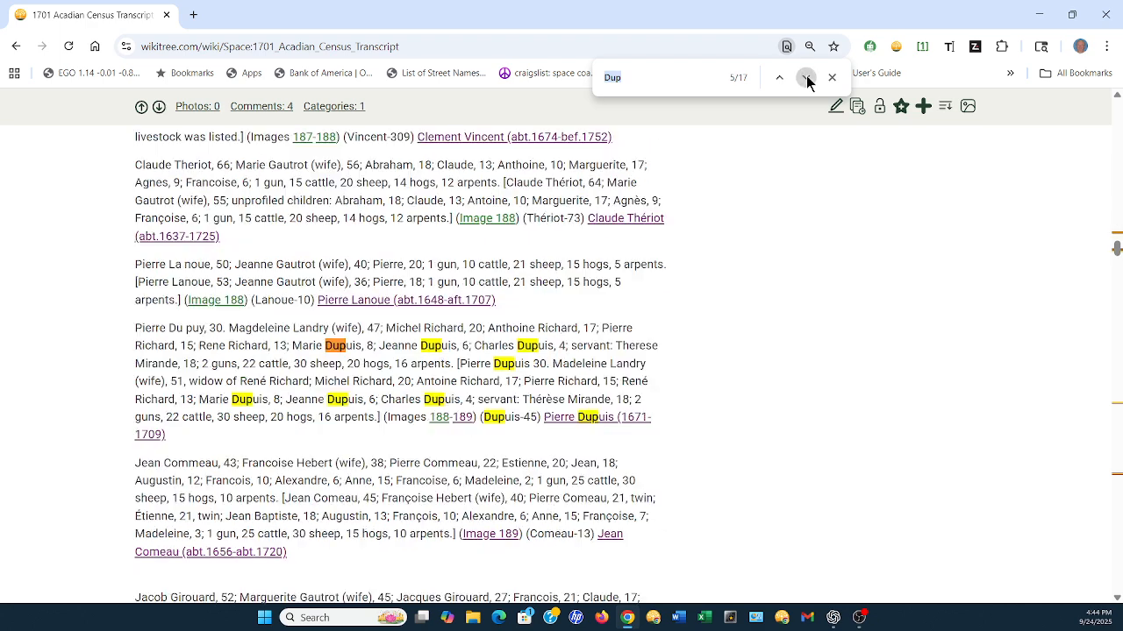
left_click(806, 78)
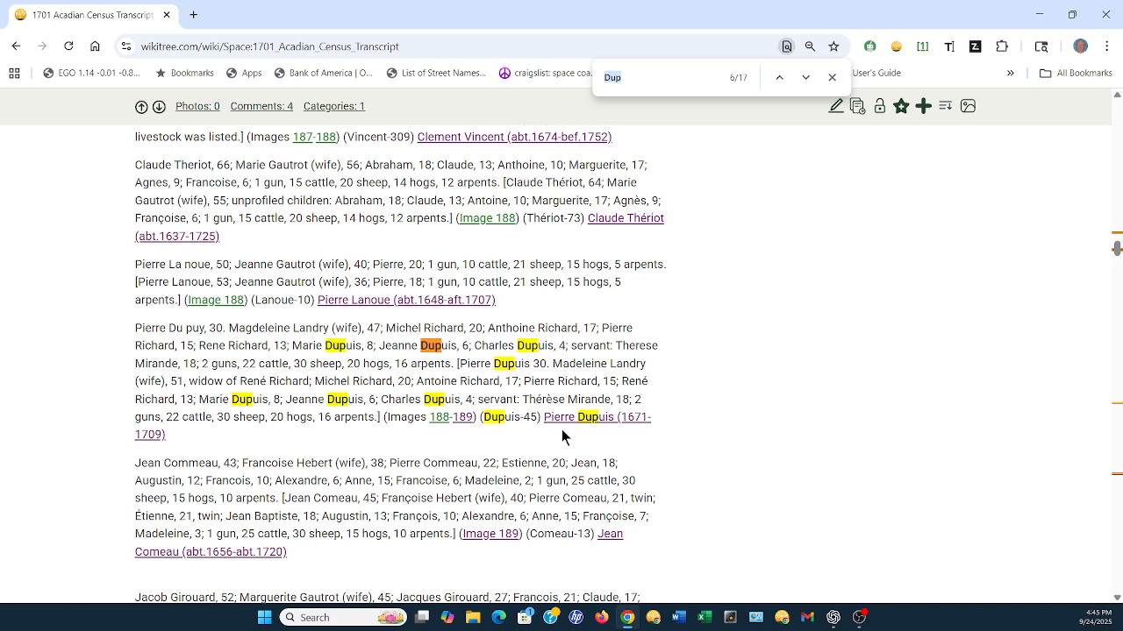
Open the WikiTree profile of that household's head and start editing its biography text
mouse_move(574, 428)
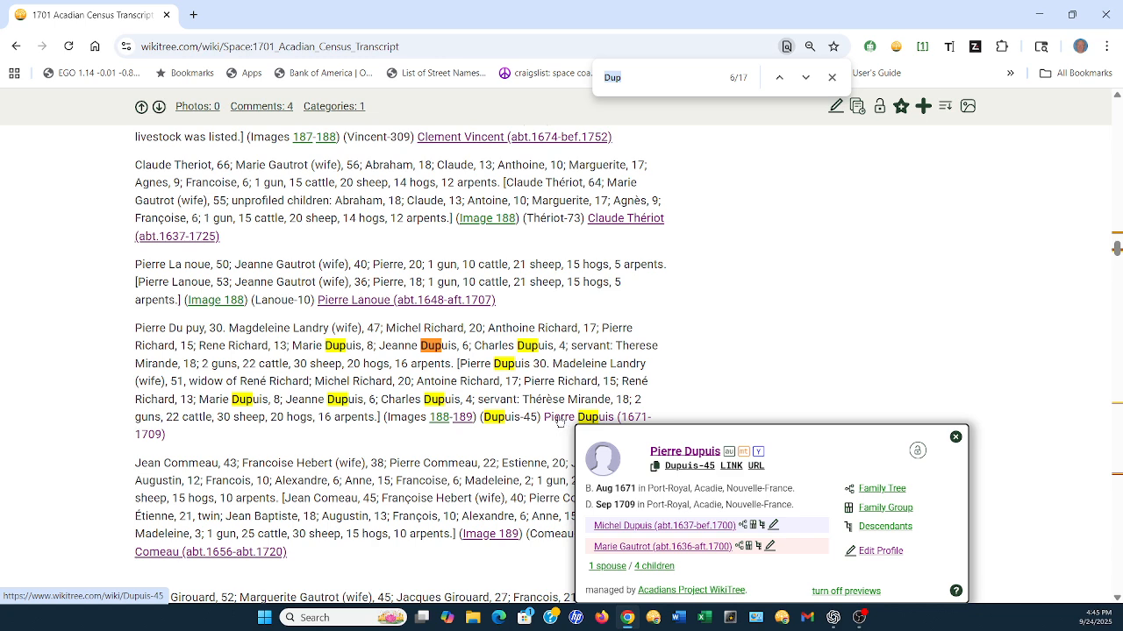
left_click(559, 420)
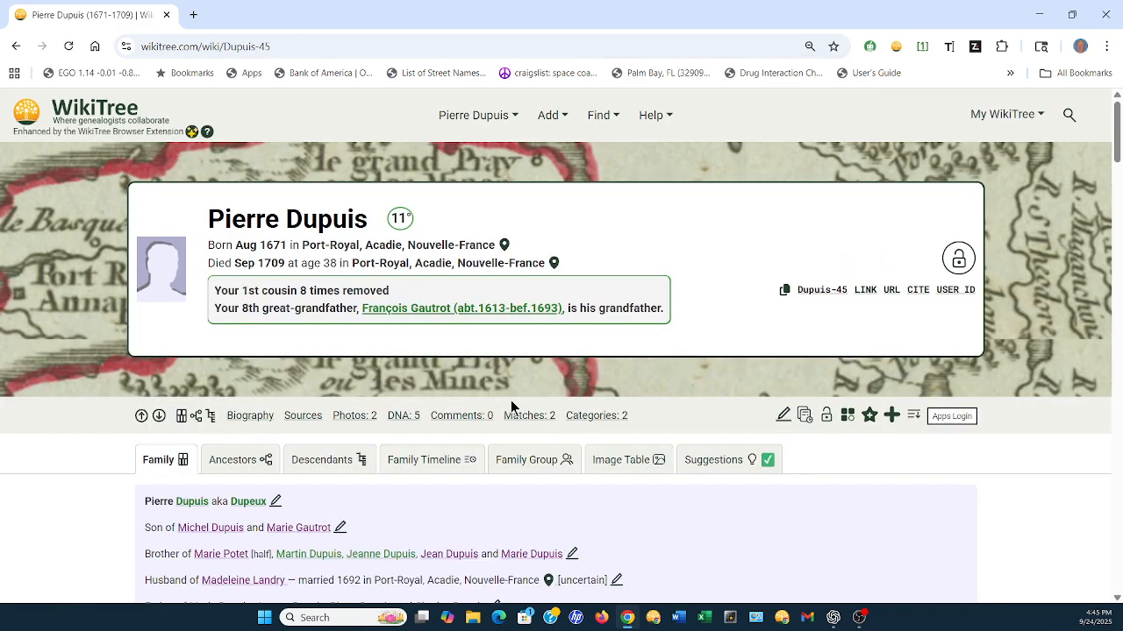
scroll(555, 399, "down", 2)
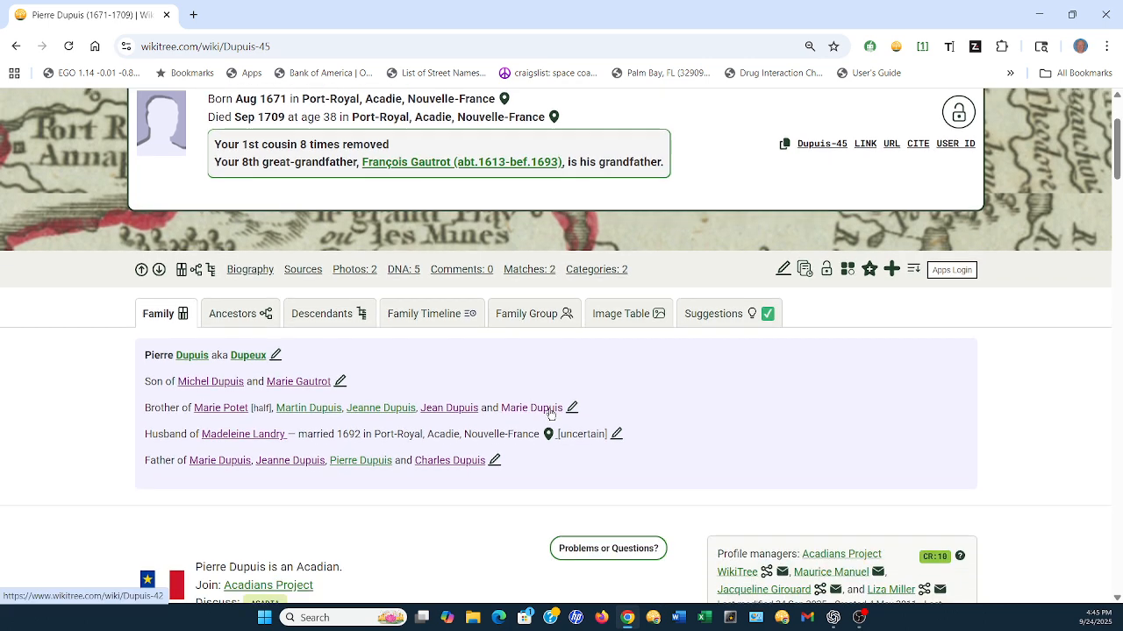
mouse_move(551, 412)
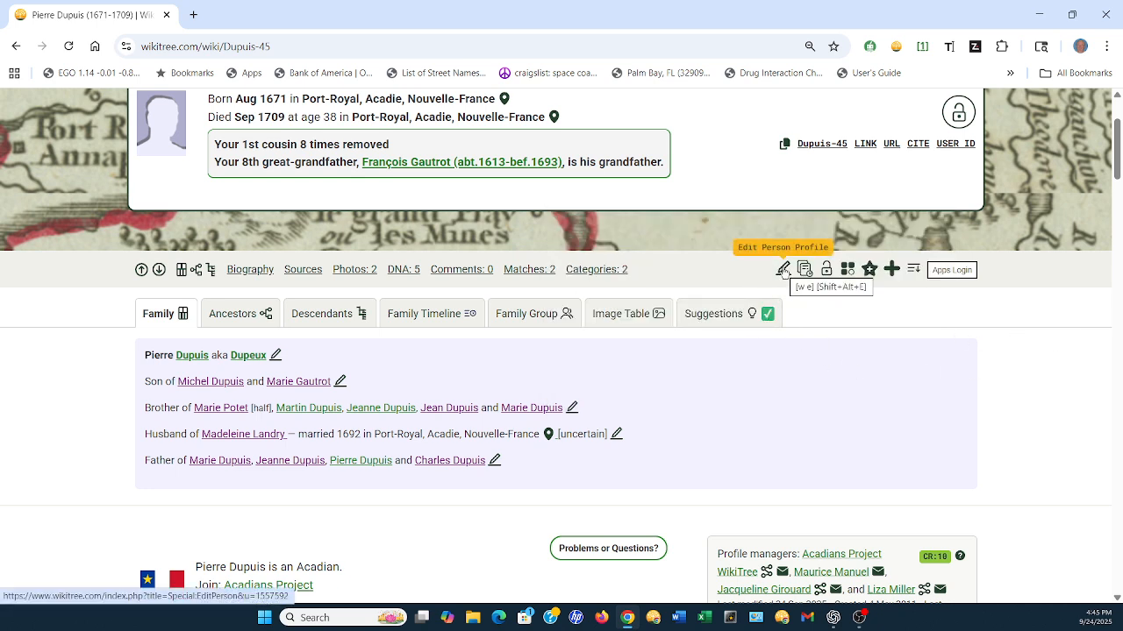
left_click(785, 272)
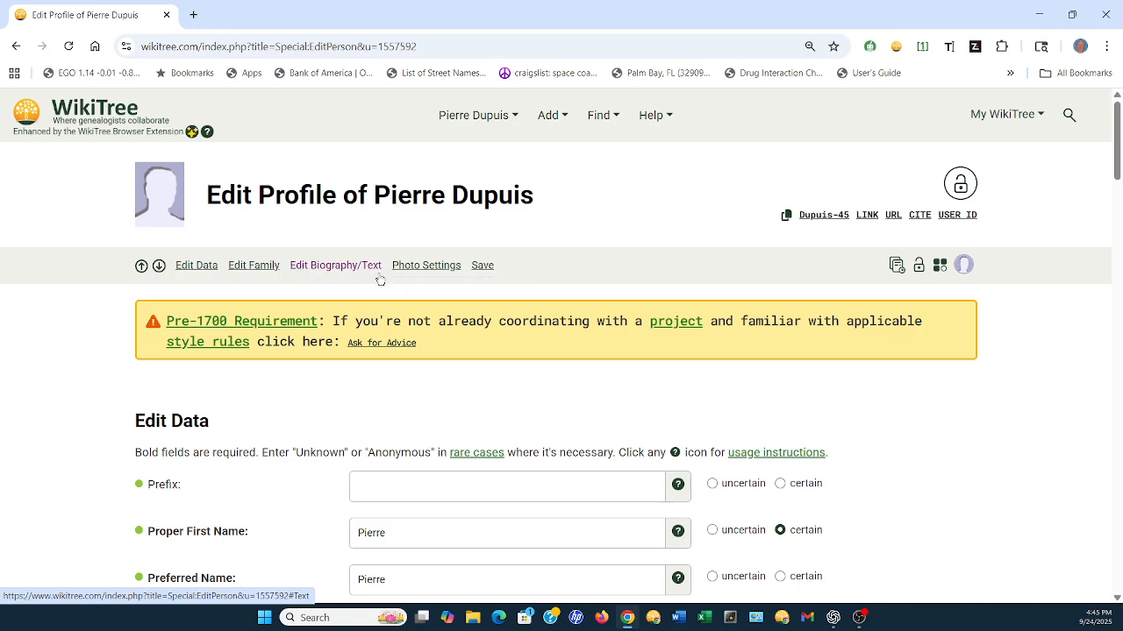
left_click(344, 269)
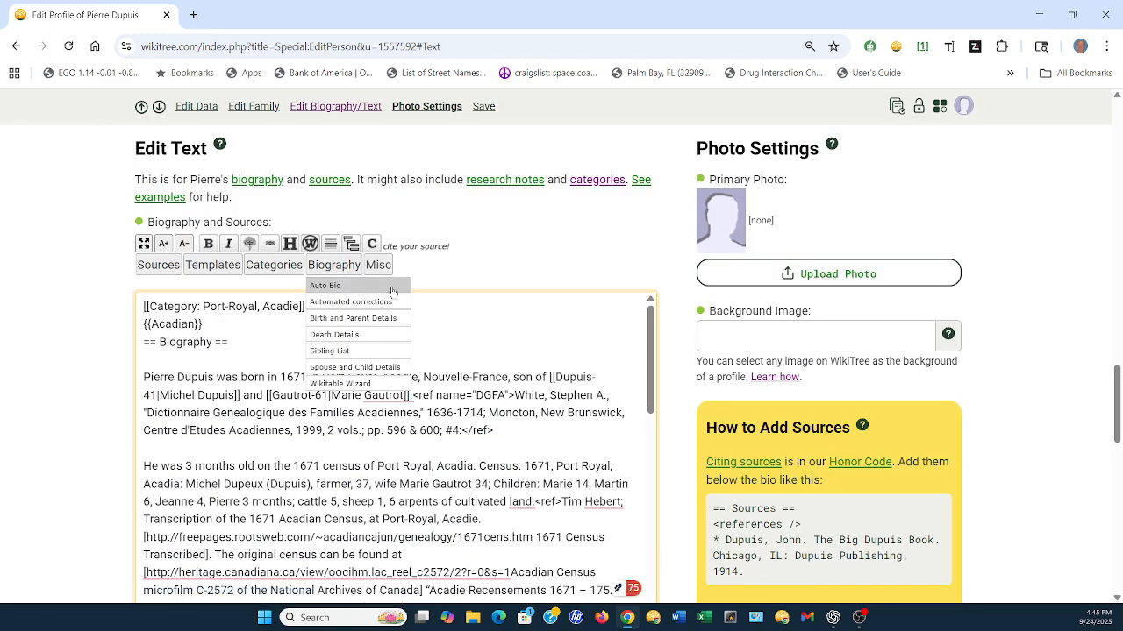
Examine the census paragraphs in the biography, checking the 1701 Port Royal narrative and its citation between the 1700 and 1703 entries
scroll(422, 363, "down", 12)
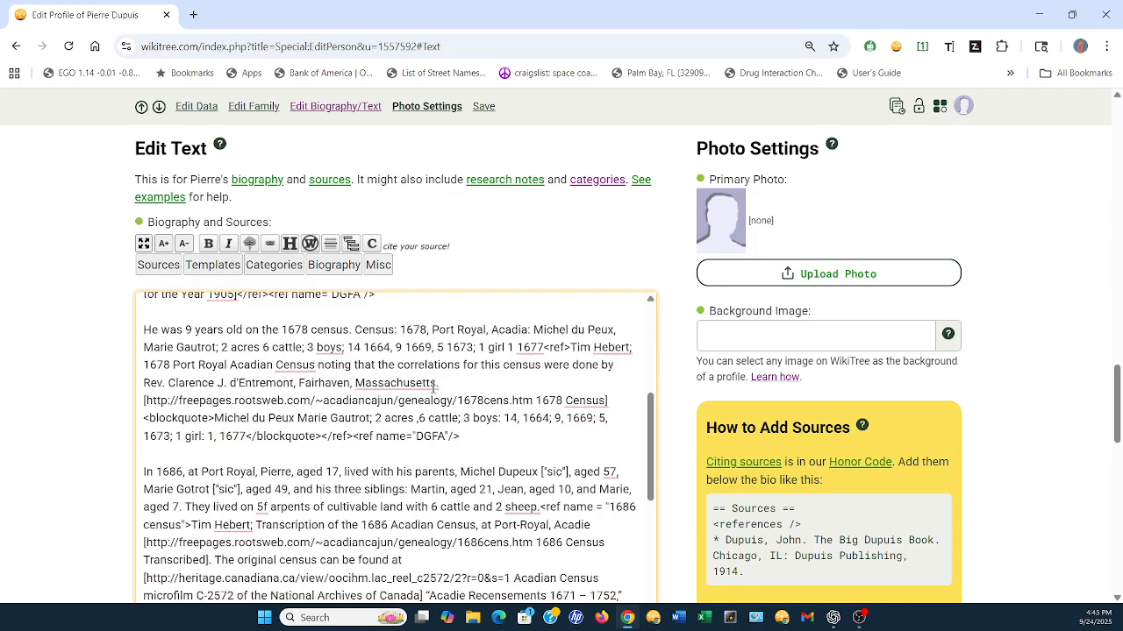
scroll(433, 397, "down", 6)
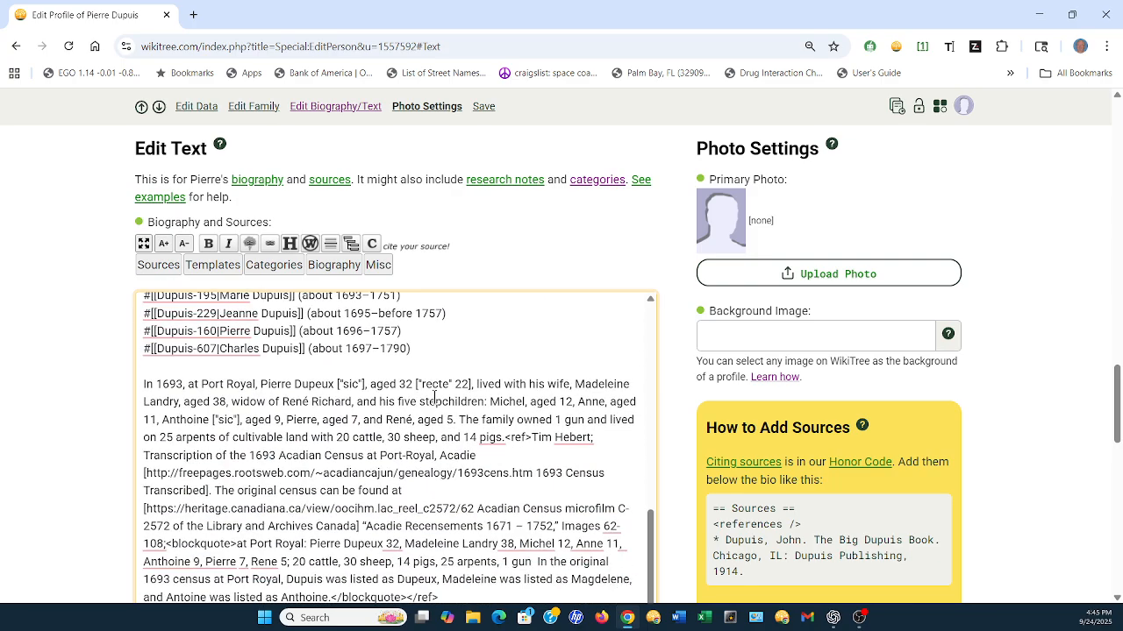
scroll(434, 397, "down", 5)
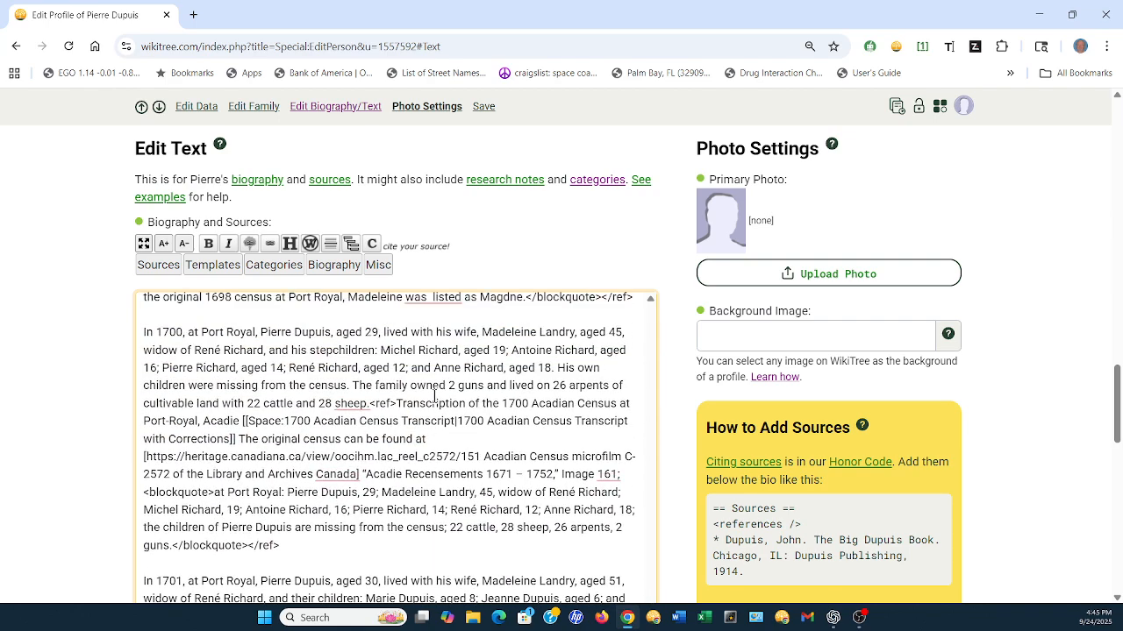
scroll(176, 345, "down", 5)
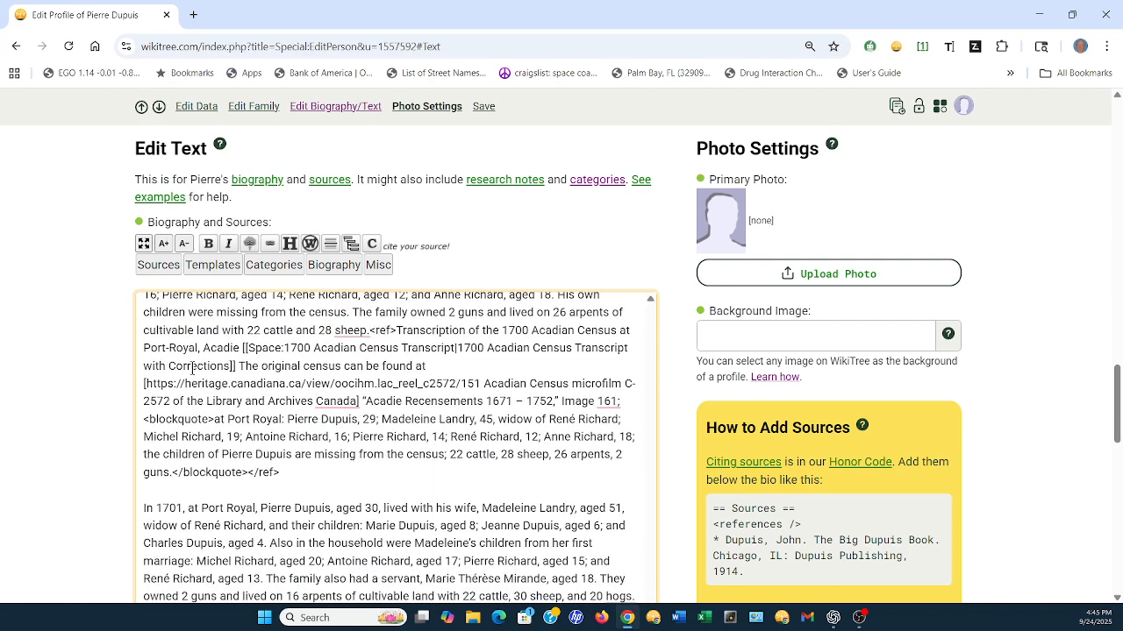
left_click(265, 398)
type(".")
scroll(265, 398, "down", 1)
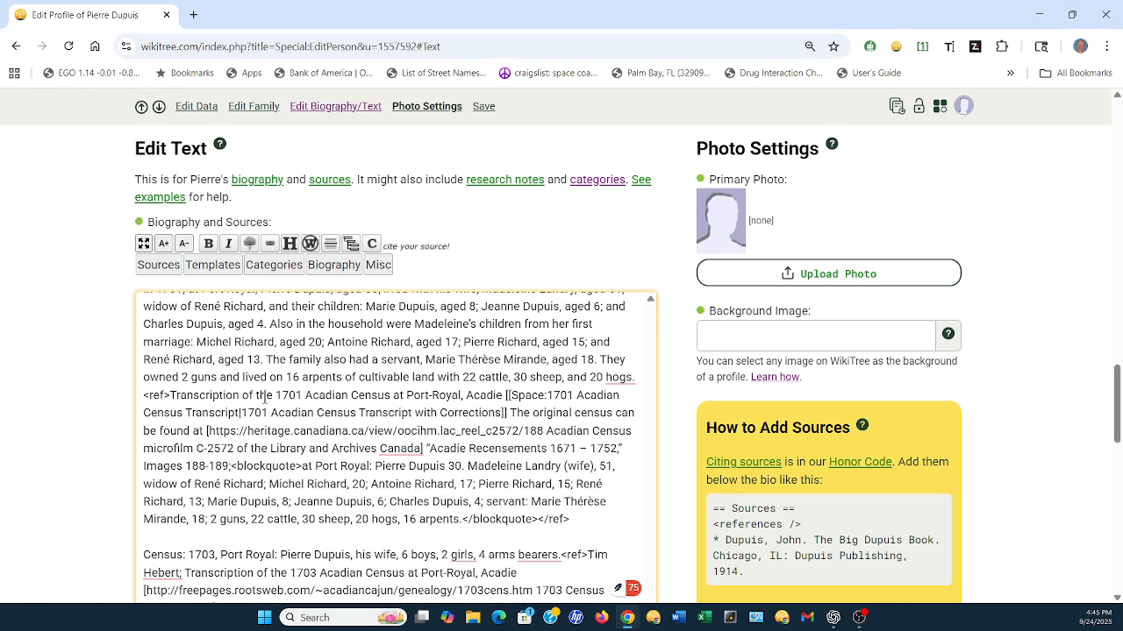
scroll(277, 399, "up", 1)
scroll(698, 400, "down", 2)
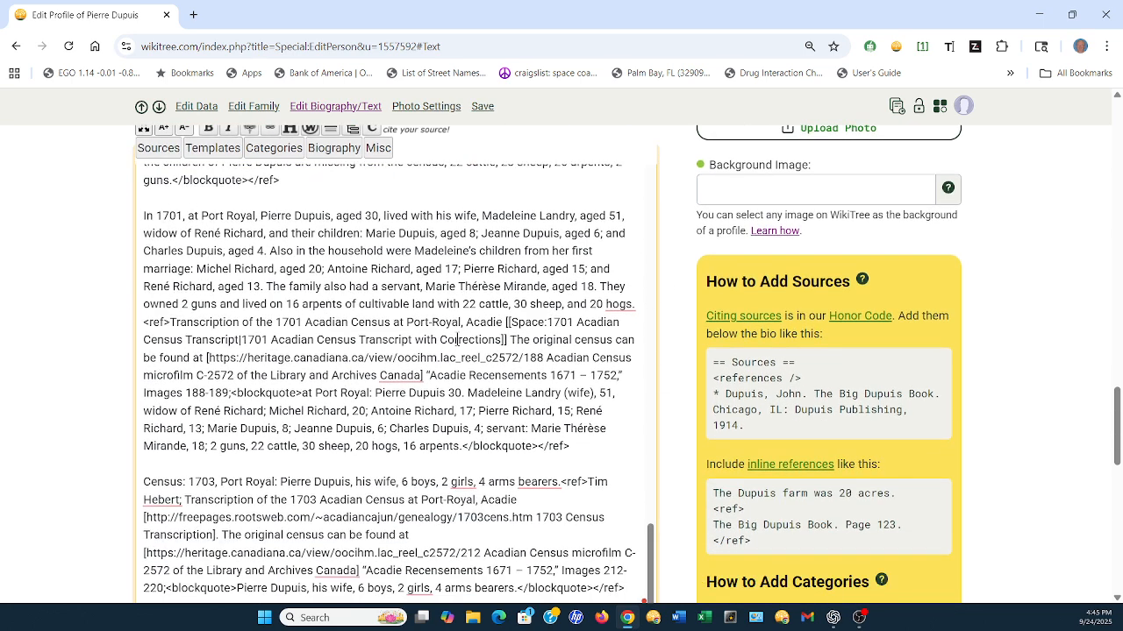
Set the profile's change explanation to "Added 1701 Port Royal Census."
scroll(693, 370, "down", 5)
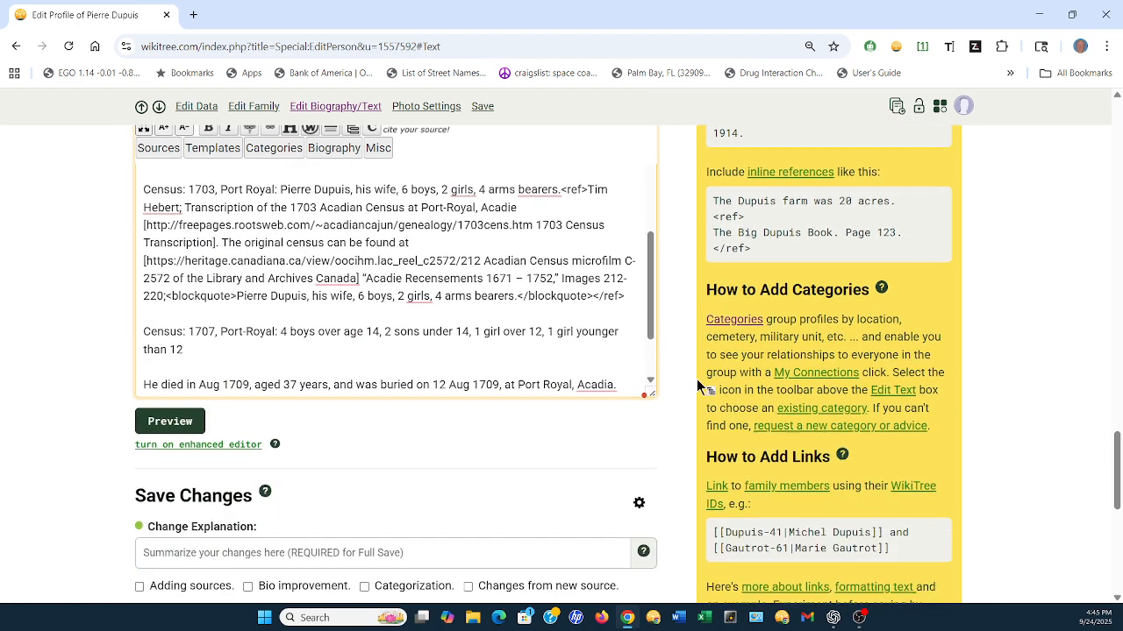
scroll(697, 383, "down", 2)
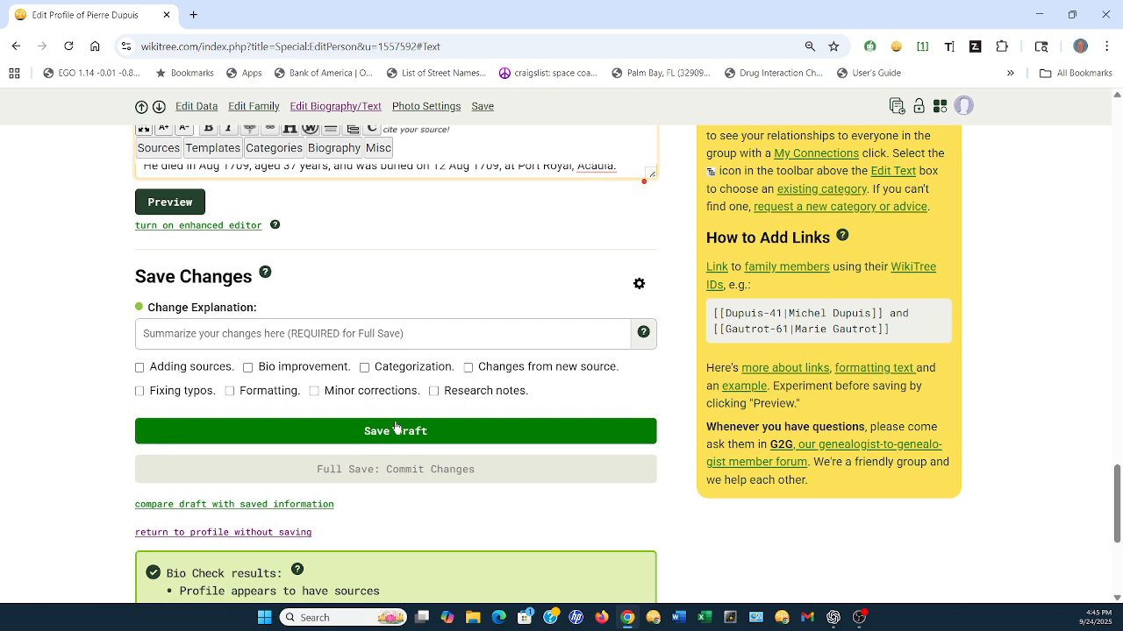
left_click(145, 334)
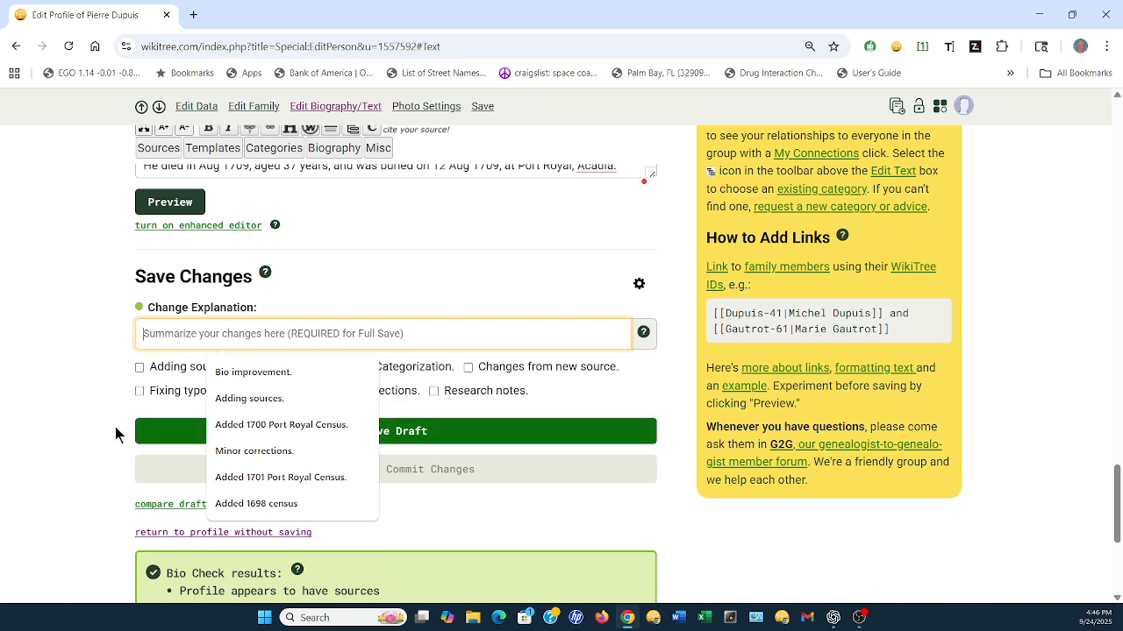
left_click(265, 478)
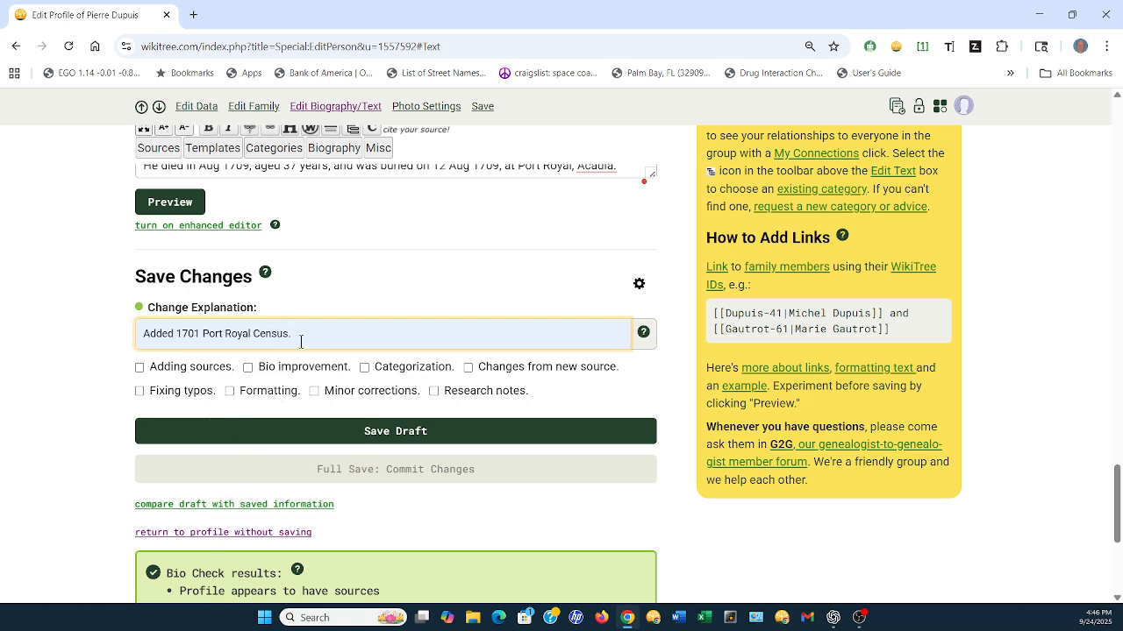